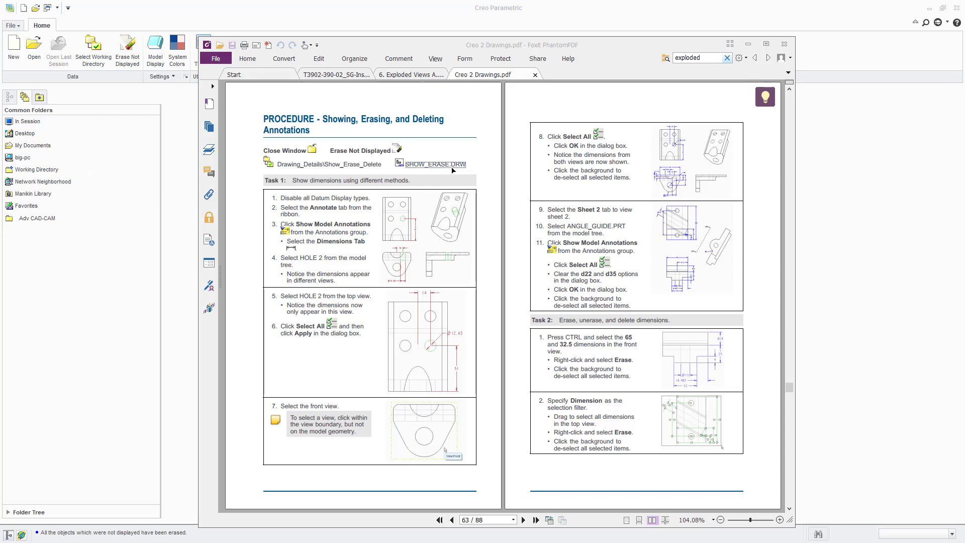
# - Move the PDF instructions out of the way and open the drawing show_erase.drw from the Show_Erase_Delete folder
pyautogui.moveTo(495, 44); pyautogui.dragTo(0, 65)
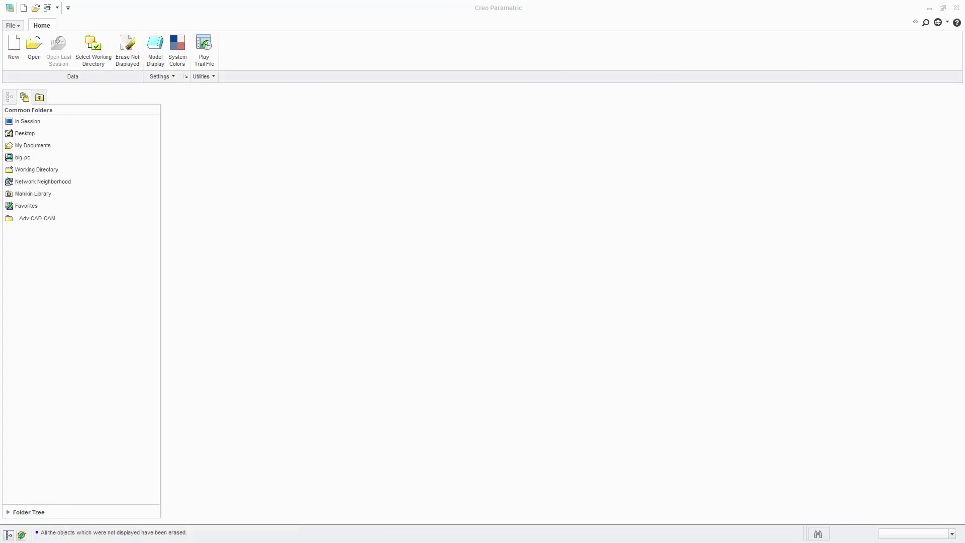
pyautogui.click(32, 48)
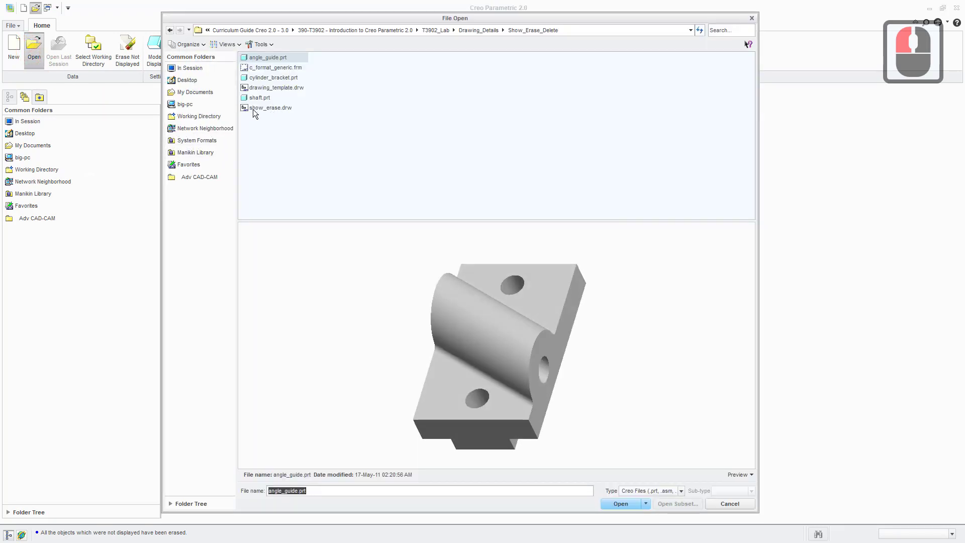
pyautogui.click(268, 108)
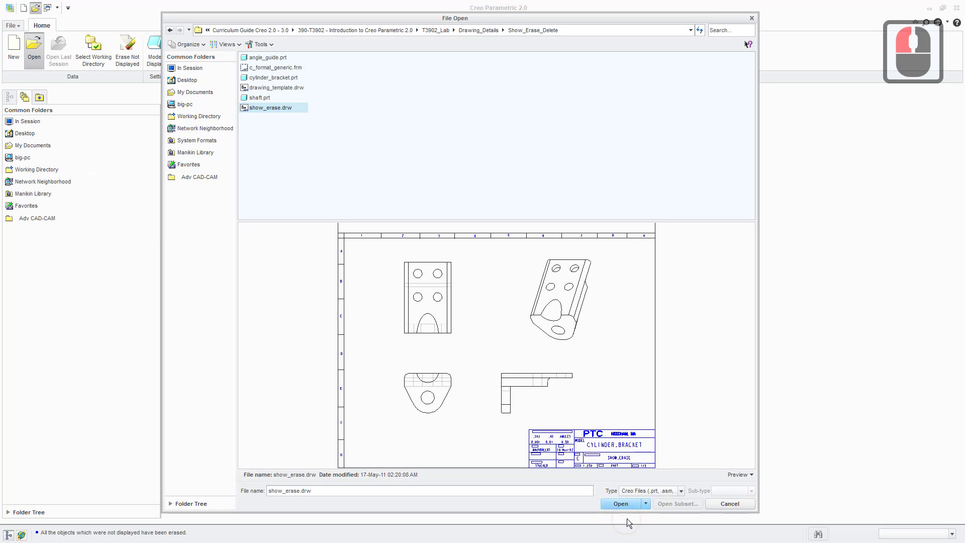
pyautogui.click(621, 504)
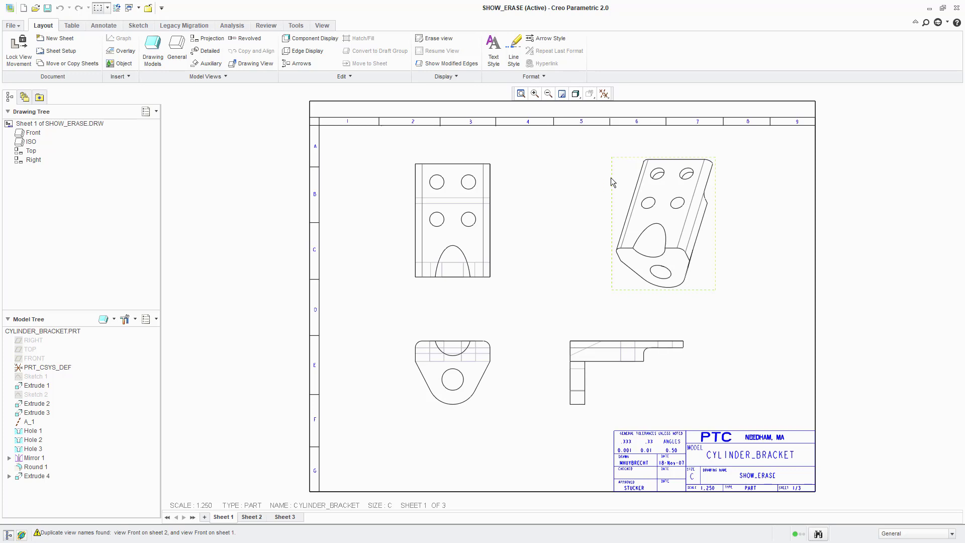
# - Show all model dimensions of Hole 2 on sheet 1 with Show Model Annotations, keeping the command active
pyautogui.click(104, 25)
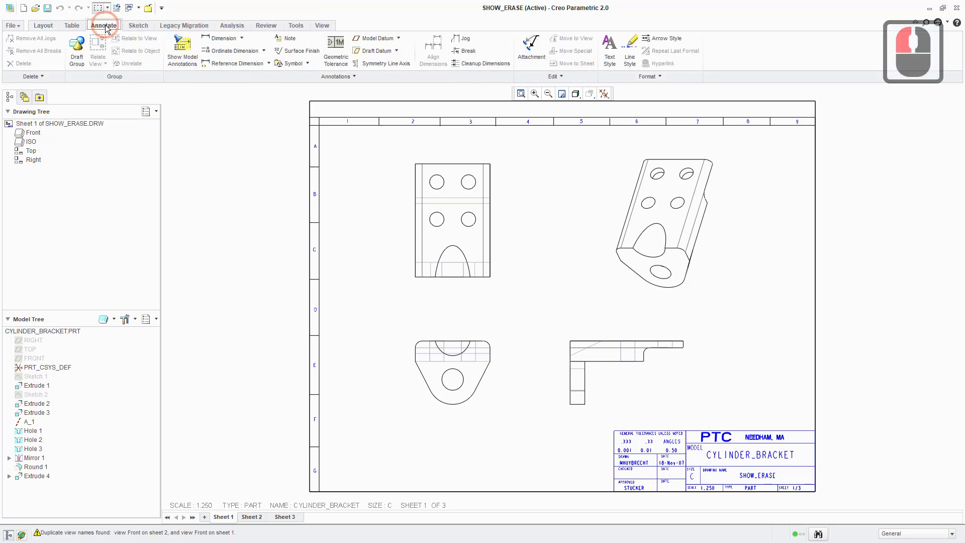
pyautogui.click(181, 49)
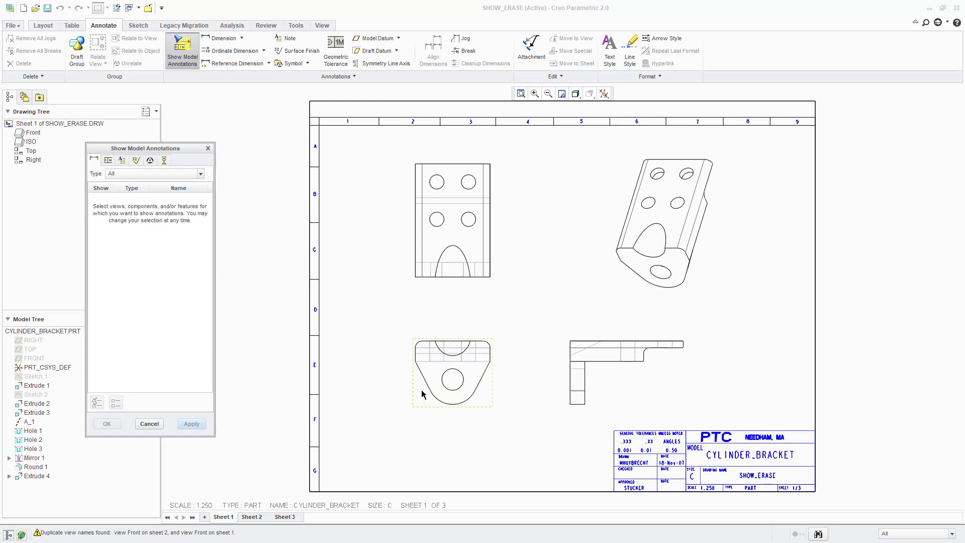
pyautogui.click(32, 441)
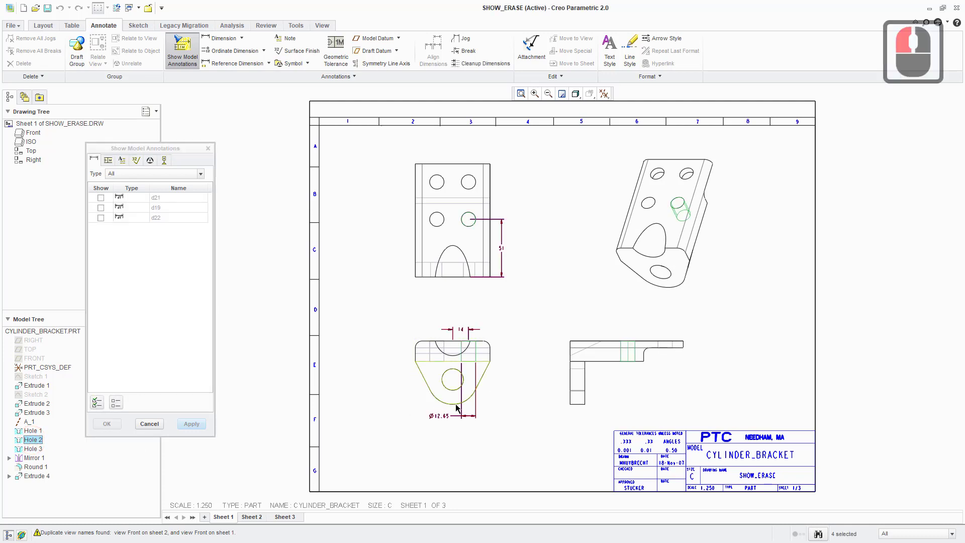
pyautogui.click(462, 331)
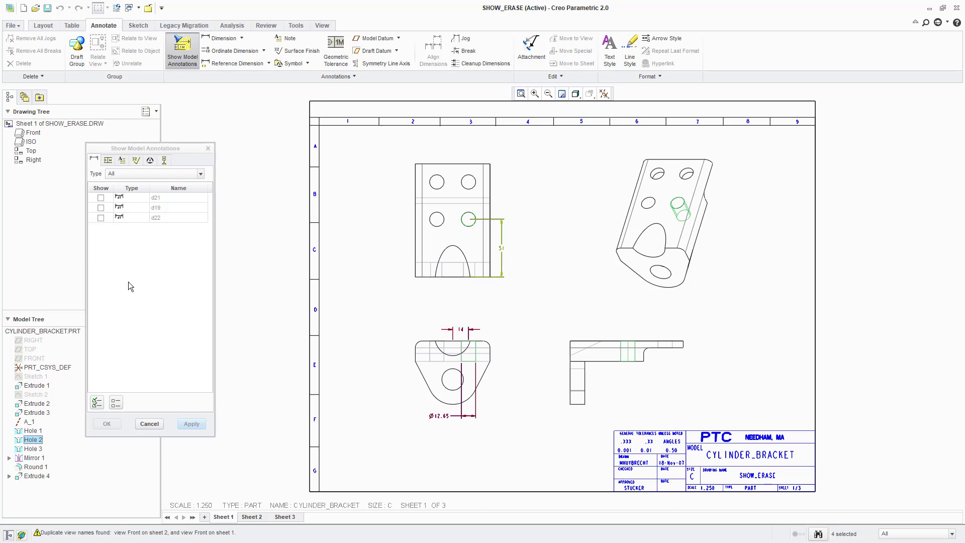
pyautogui.click(97, 404)
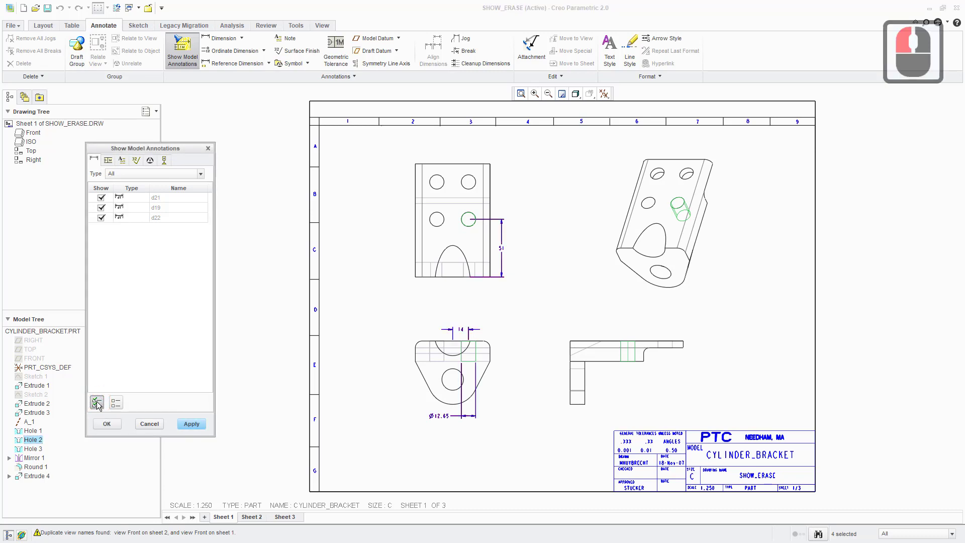
pyautogui.click(195, 427)
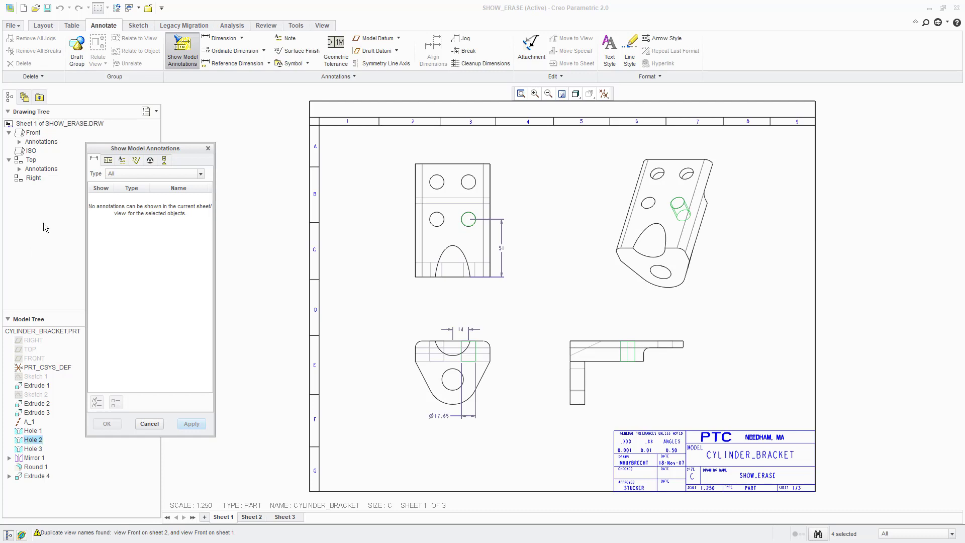
# - Show all remaining model dimensions in the Front view of the cylinder bracket and deselect them
pyautogui.click(33, 134)
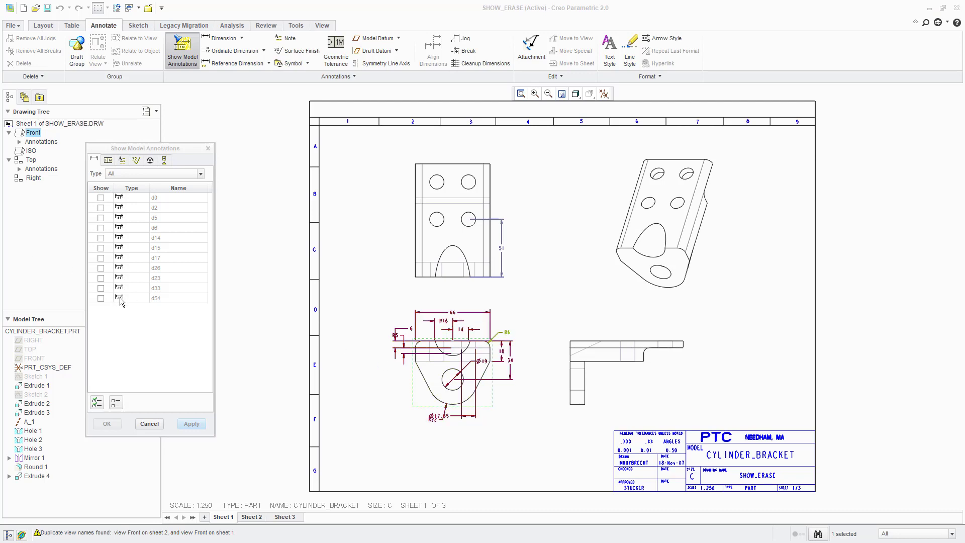
pyautogui.click(97, 403)
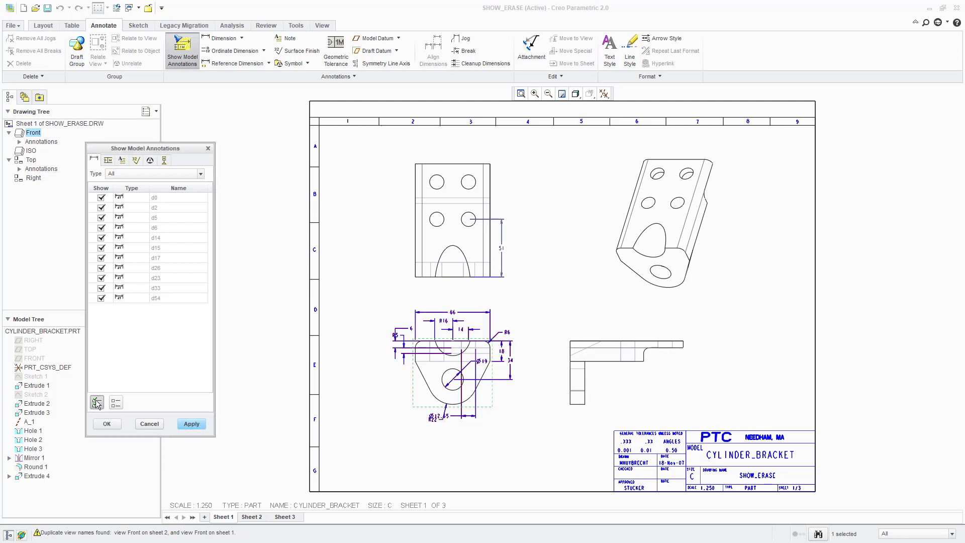
pyautogui.click(108, 425)
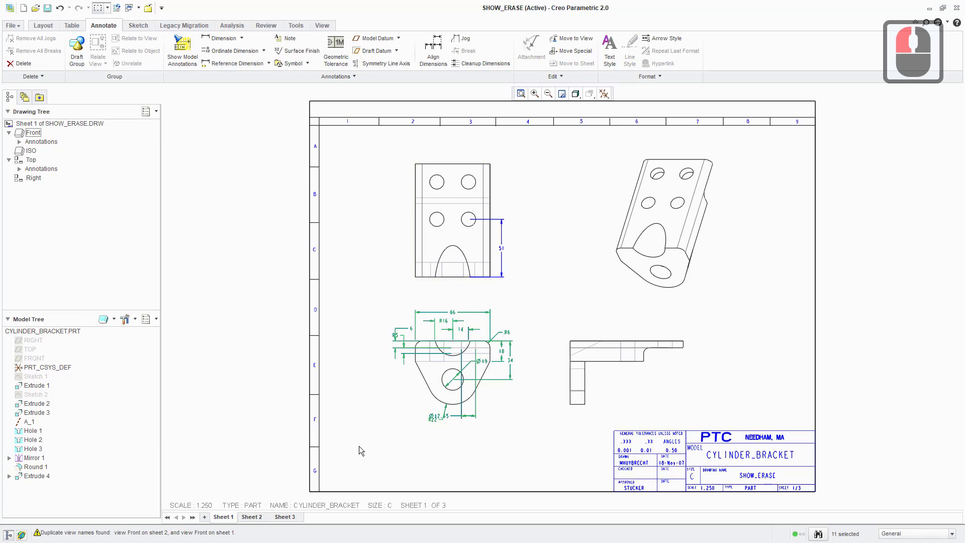
pyautogui.click(358, 412)
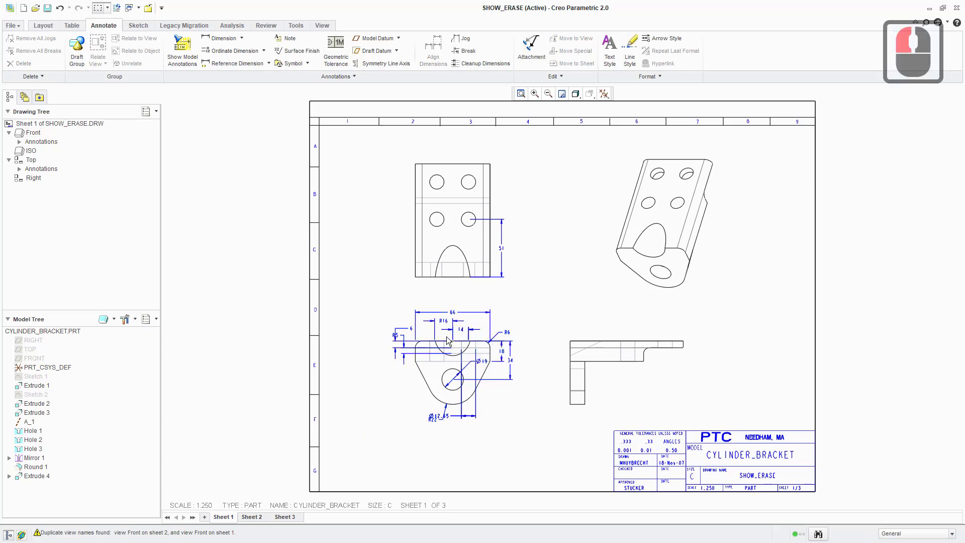
pyautogui.scroll(-4, 470, 354)
pyautogui.scroll(3, 481, 409)
pyautogui.moveTo(471, 408); pyautogui.dragTo(435, 369, button='middle')
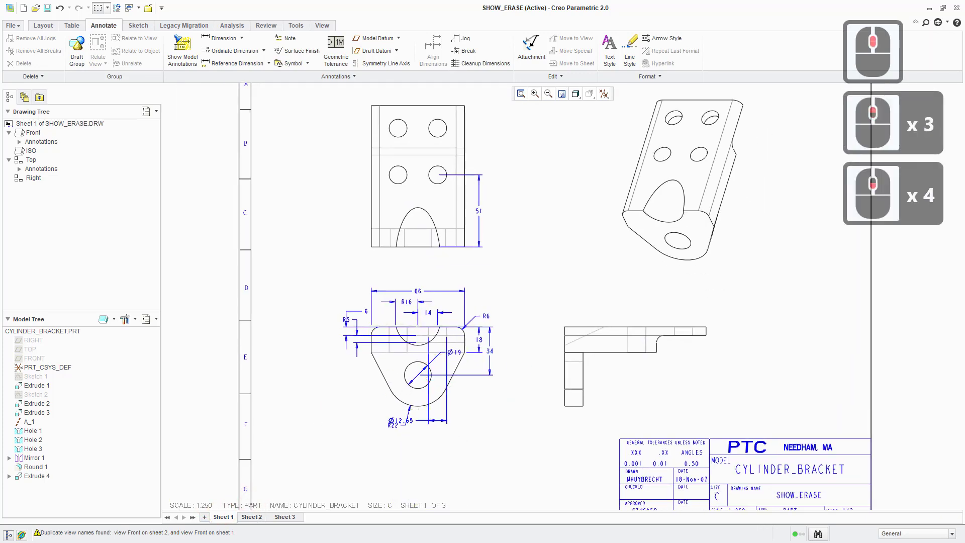
# - On sheet 2, show all model dimensions of ANGLE_GUIDE.PRT except d25 and d32, and deselect them
pyautogui.click(251, 517)
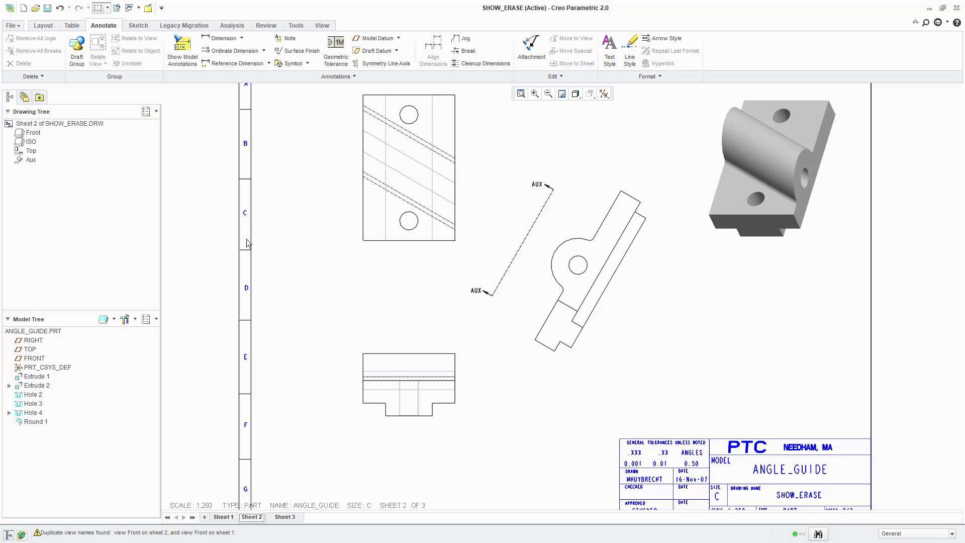
pyautogui.click(28, 333)
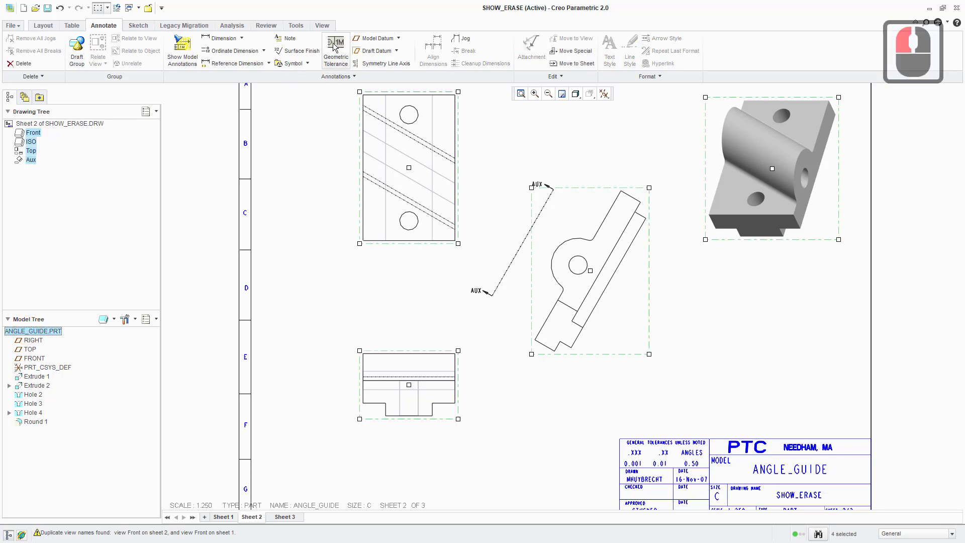
pyautogui.click(177, 55)
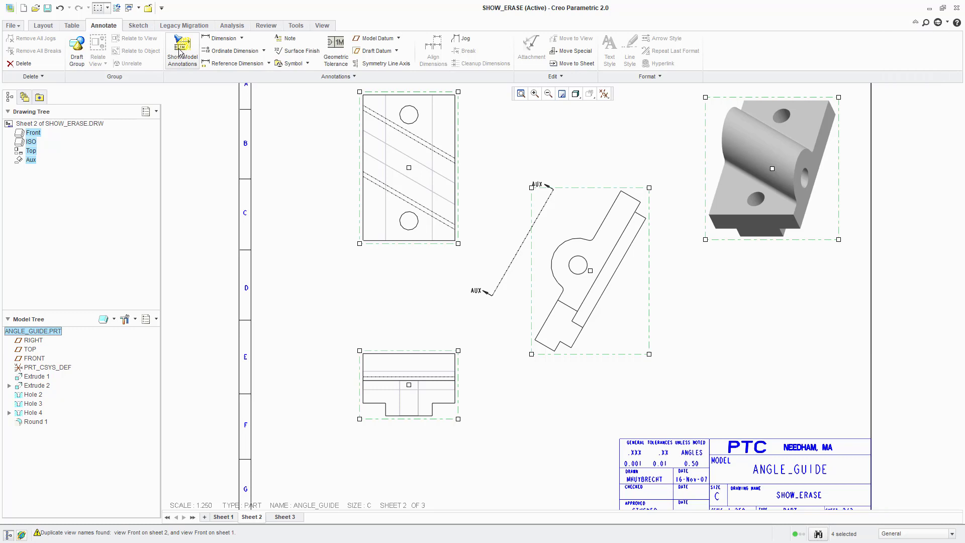
pyautogui.click(180, 52)
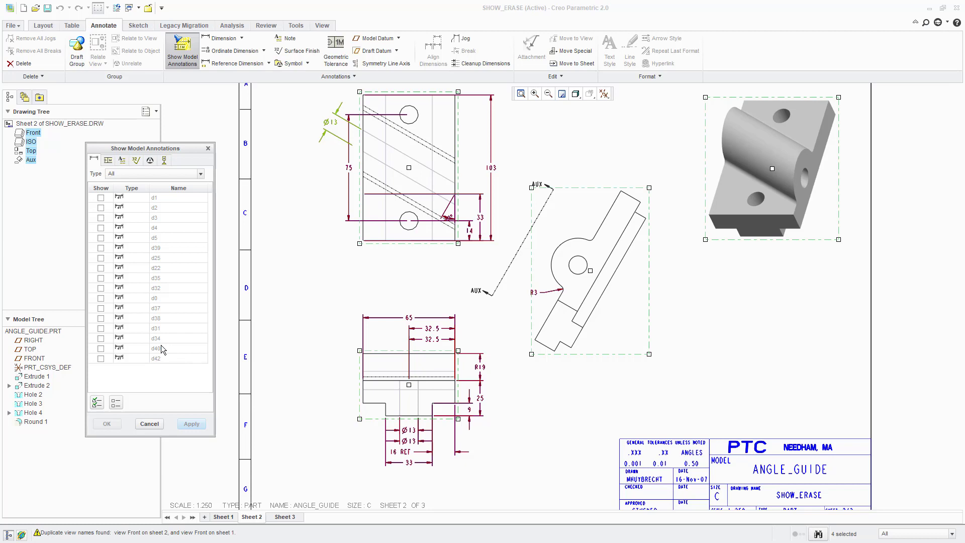
pyautogui.click(97, 404)
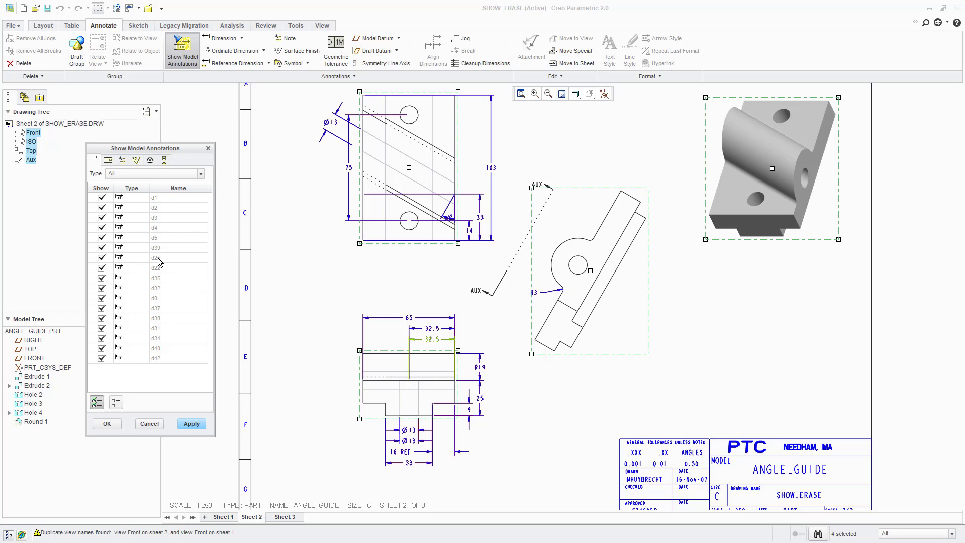
pyautogui.click(101, 258)
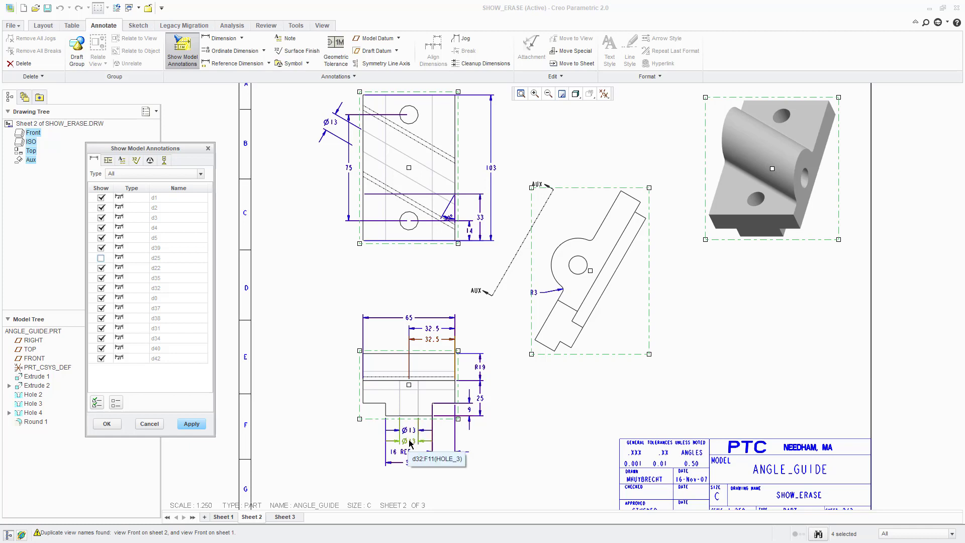
pyautogui.click(101, 288)
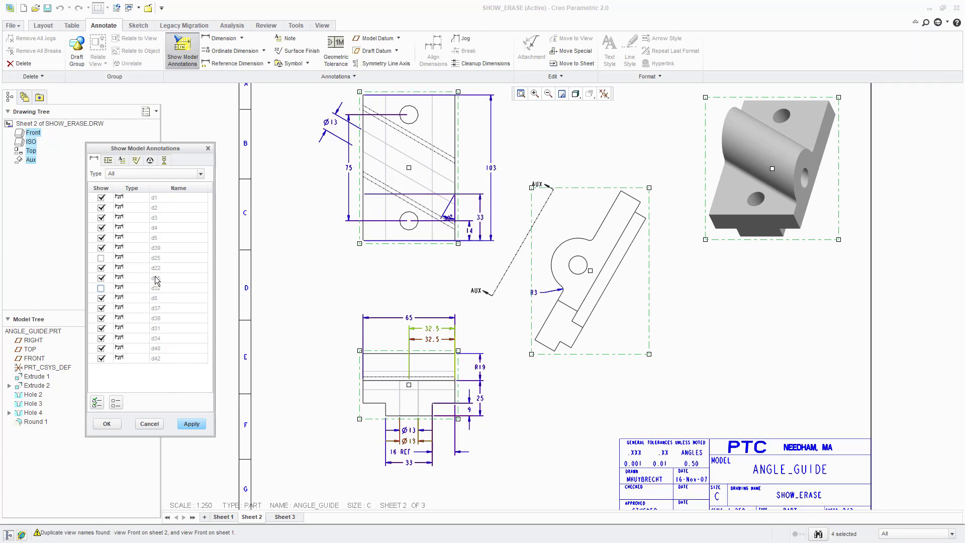
pyautogui.click(104, 424)
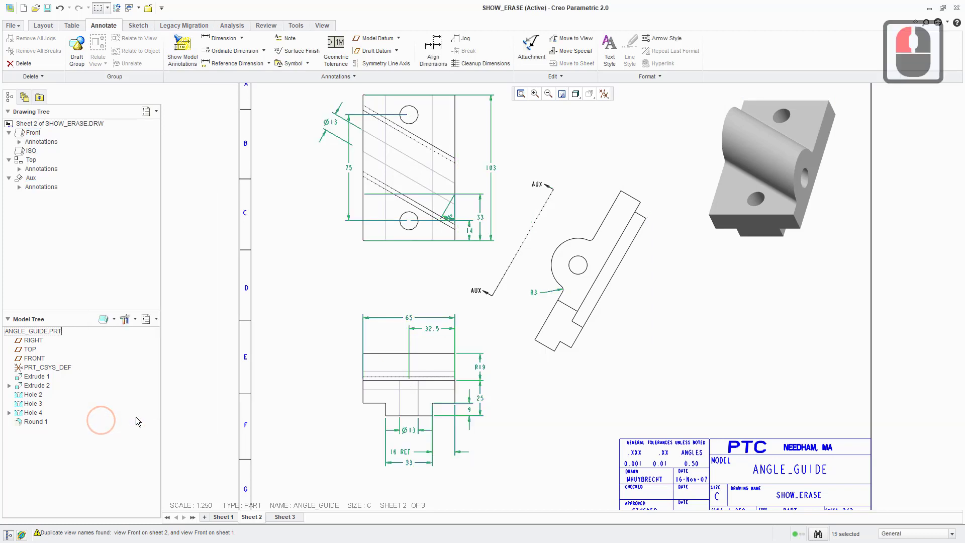
pyautogui.click(279, 312)
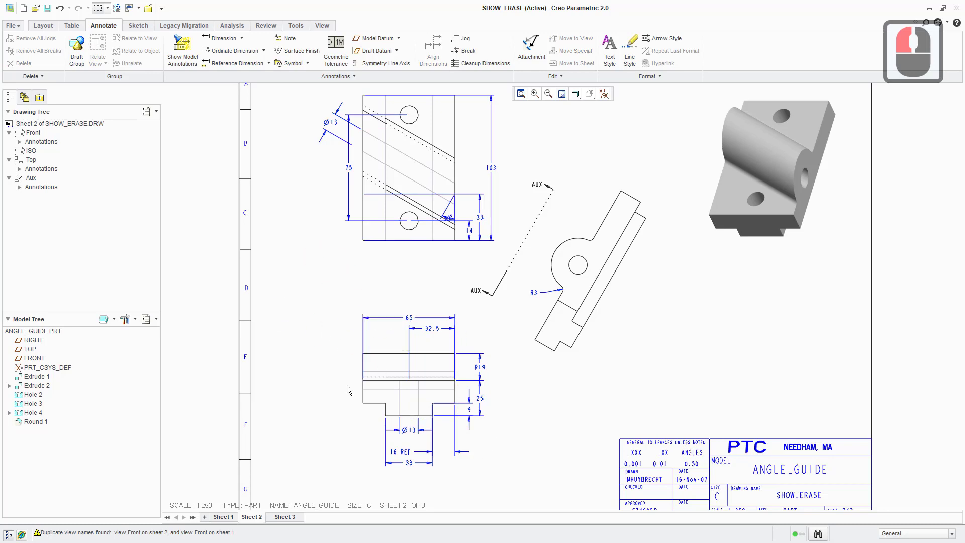
# - Erase the 32.5 and 65 dimensions from the front view of the angle guide
pyautogui.moveTo(485, 266); pyautogui.dragTo(470, 276, button='middle')
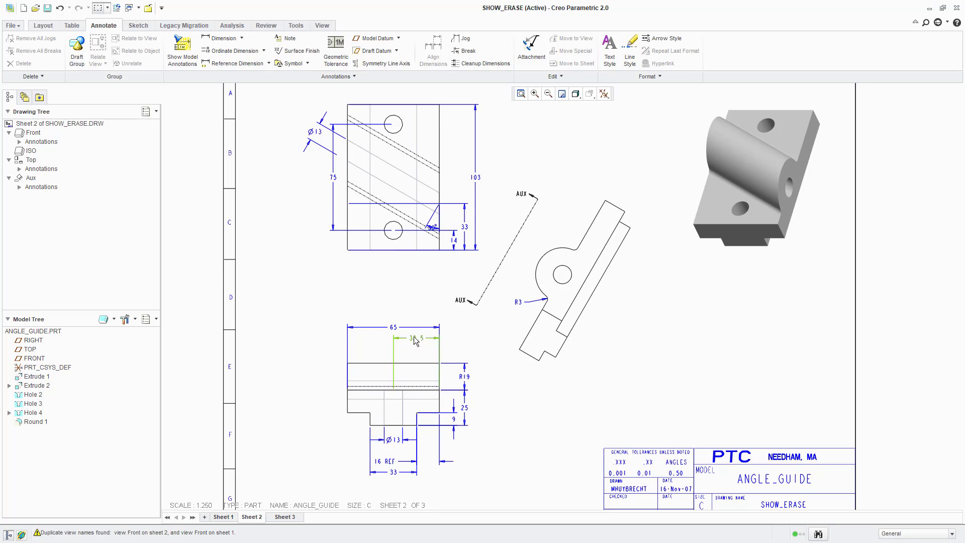
pyautogui.click(418, 340)
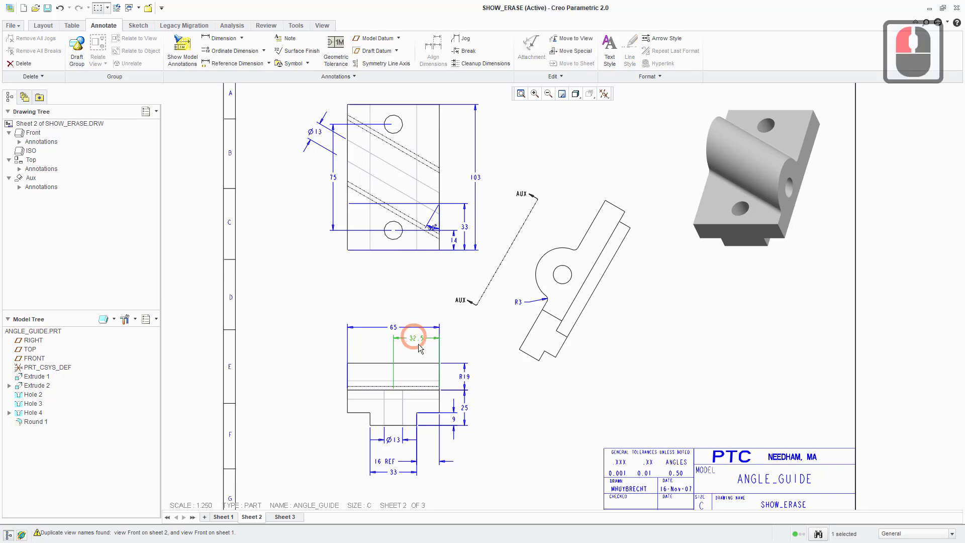
pyautogui.keyDown('ctrl'); pyautogui.click(394, 328); pyautogui.keyUp('ctrl')
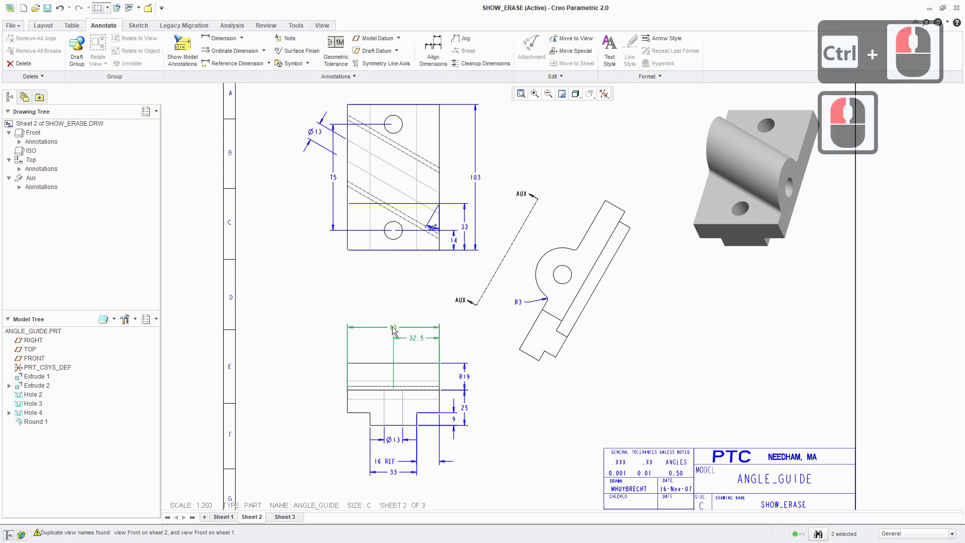
pyautogui.rightClick(394, 327)
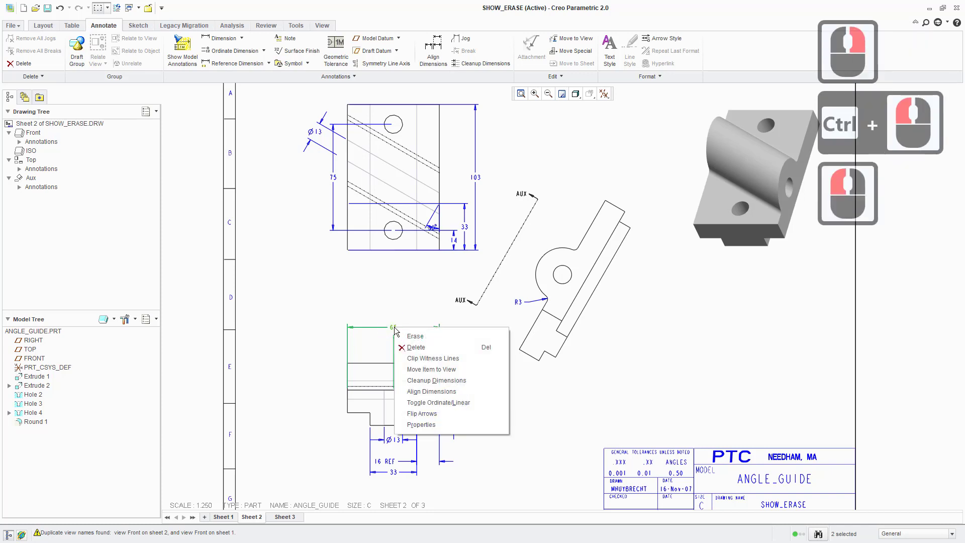
pyautogui.click(422, 337)
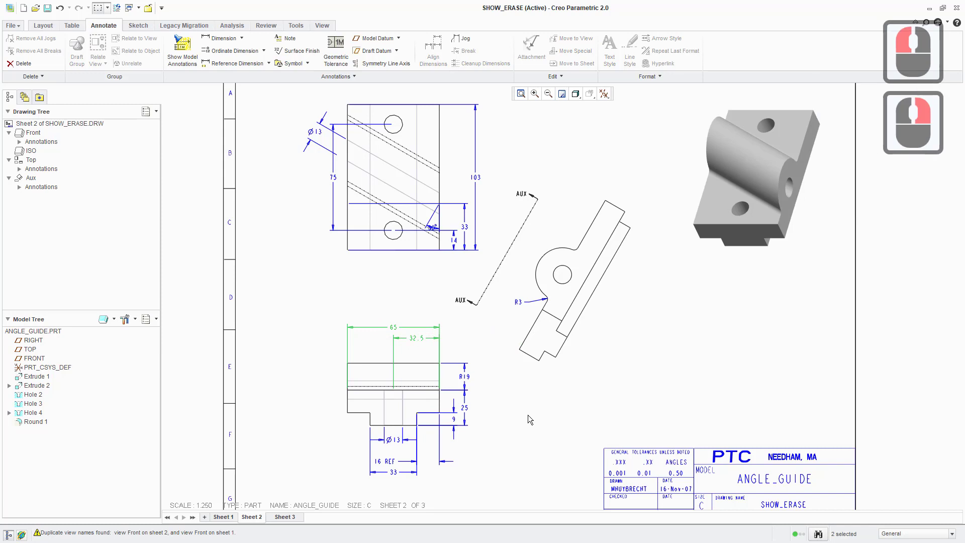
pyautogui.click(276, 348)
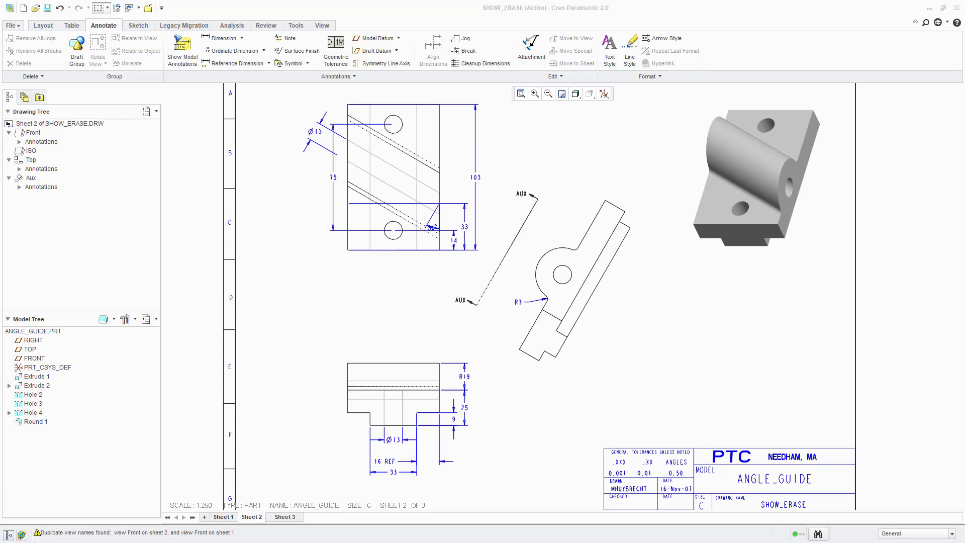
# - Limit selection to dimensions and erase all dimensions of the angle guide's top view together, leaving them deselected
pyautogui.moveTo(354, 294); pyautogui.dragTo(352, 307, button='middle')
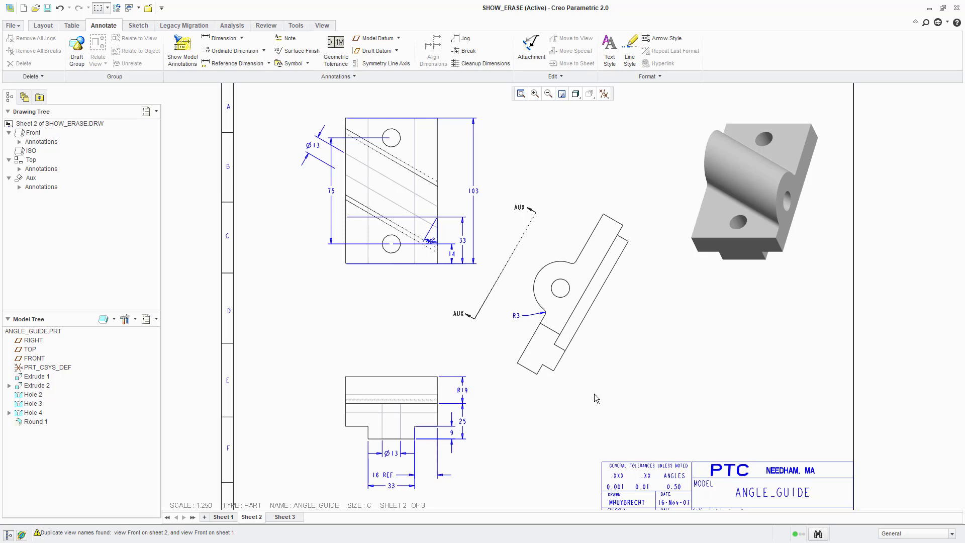
pyautogui.click(896, 535)
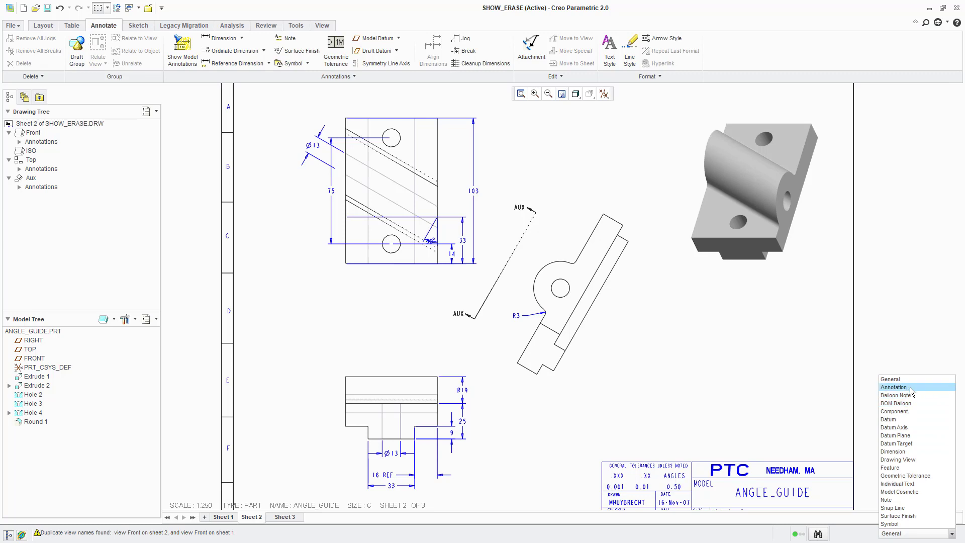
pyautogui.click(900, 452)
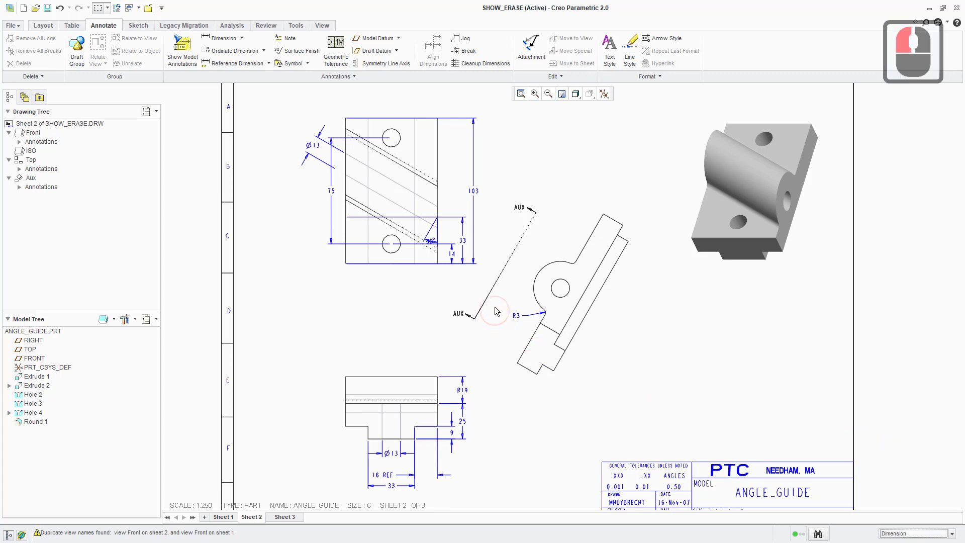
pyautogui.moveTo(505, 290); pyautogui.dragTo(276, 95)
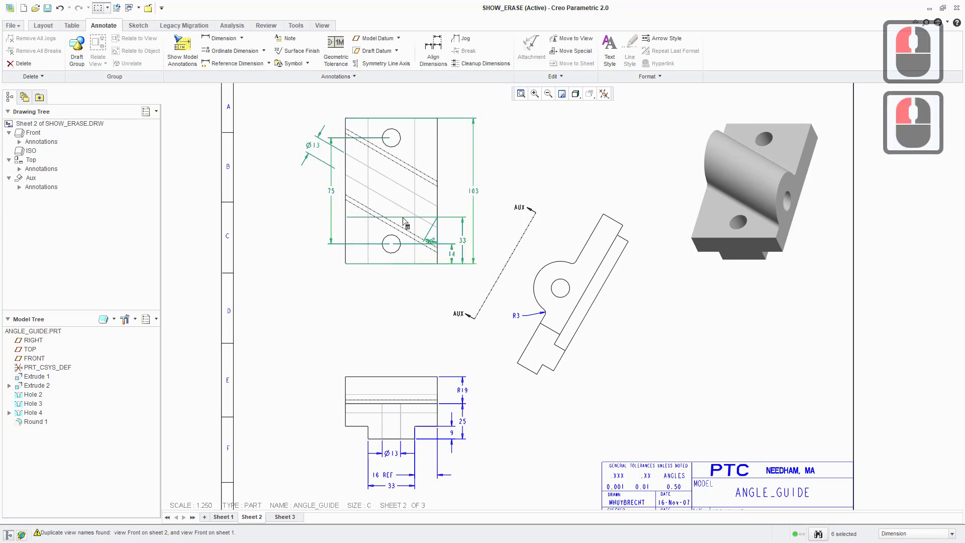
pyautogui.rightClick(474, 190)
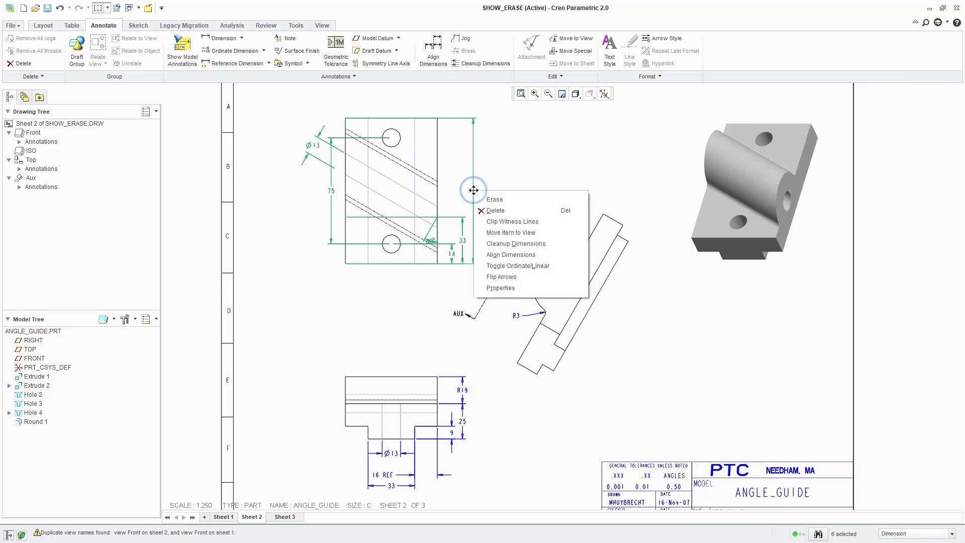
pyautogui.click(502, 199)
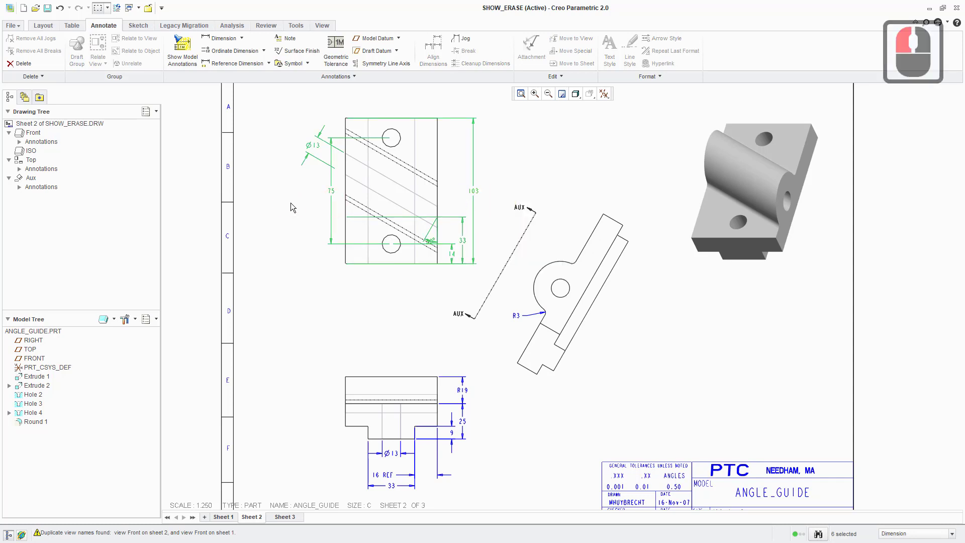
pyautogui.click(282, 230)
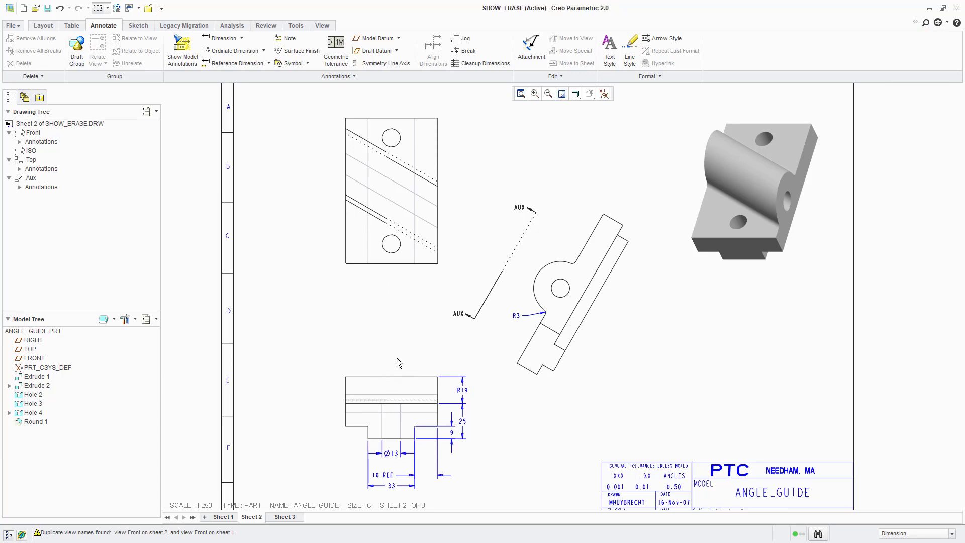
# - Look up the erased annotations of the angle guide's front view and unerase model dimension d5
pyautogui.click(379, 376)
pyautogui.click(19, 141)
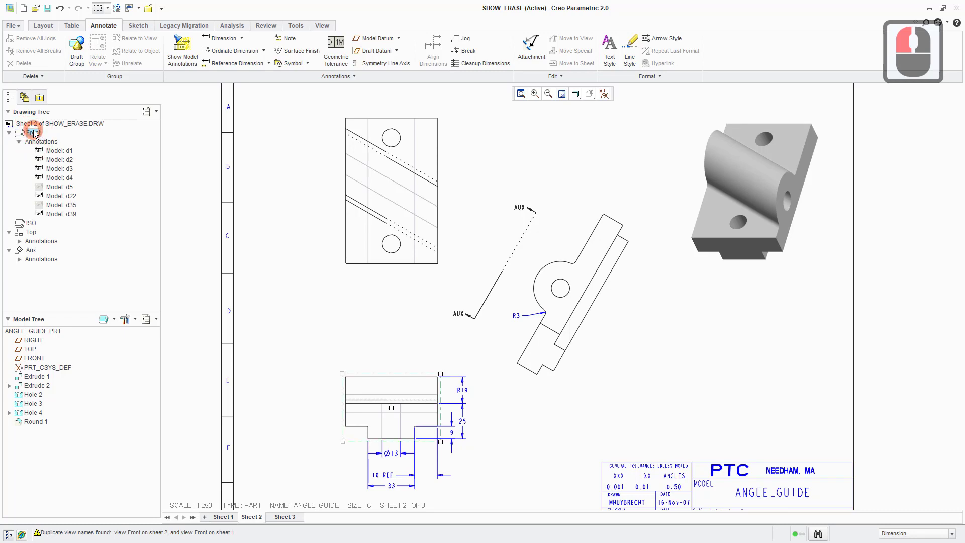
pyautogui.click(30, 133)
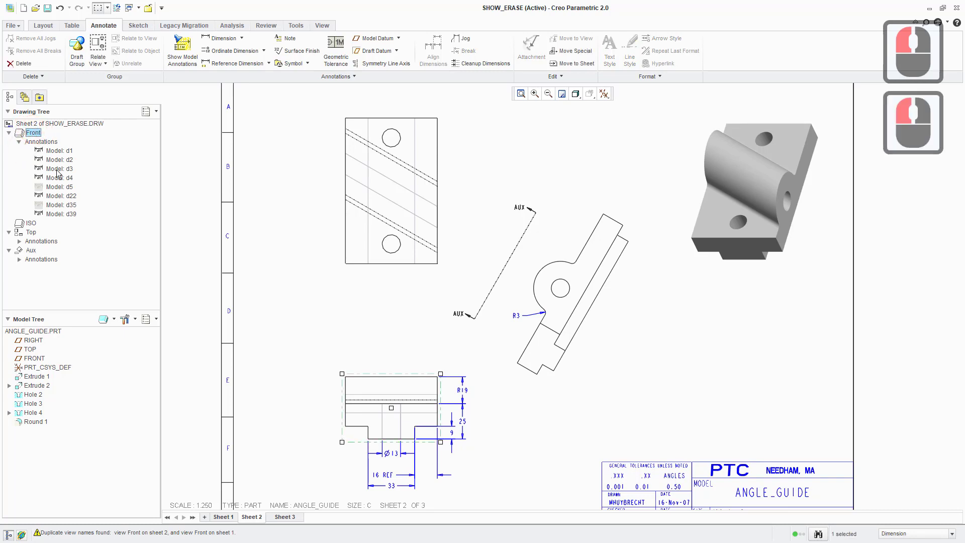
pyautogui.click(61, 190)
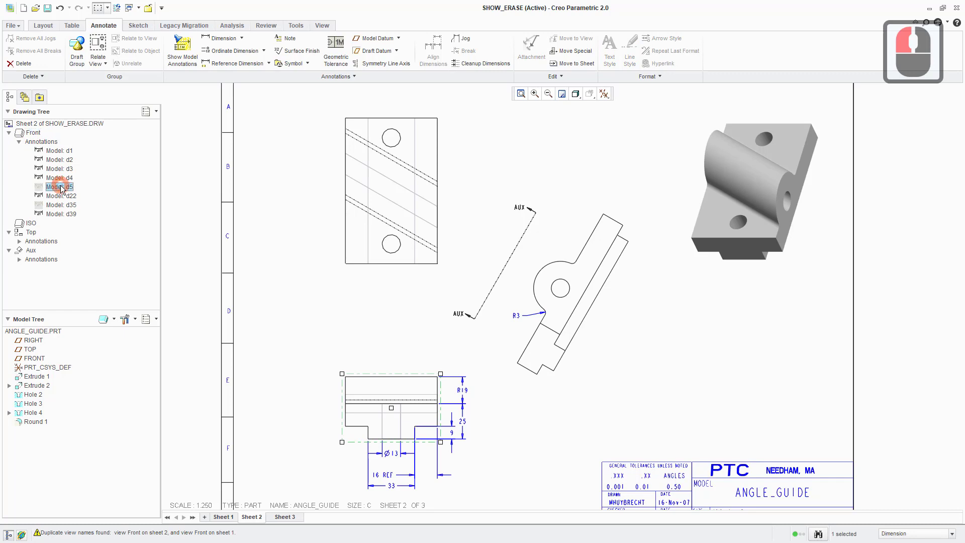
pyautogui.click(61, 205)
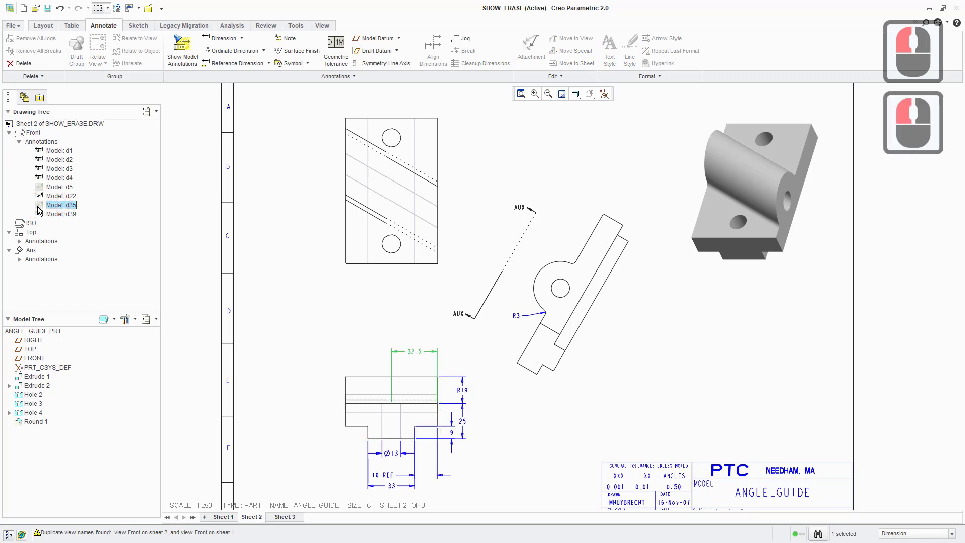
pyautogui.click(55, 188)
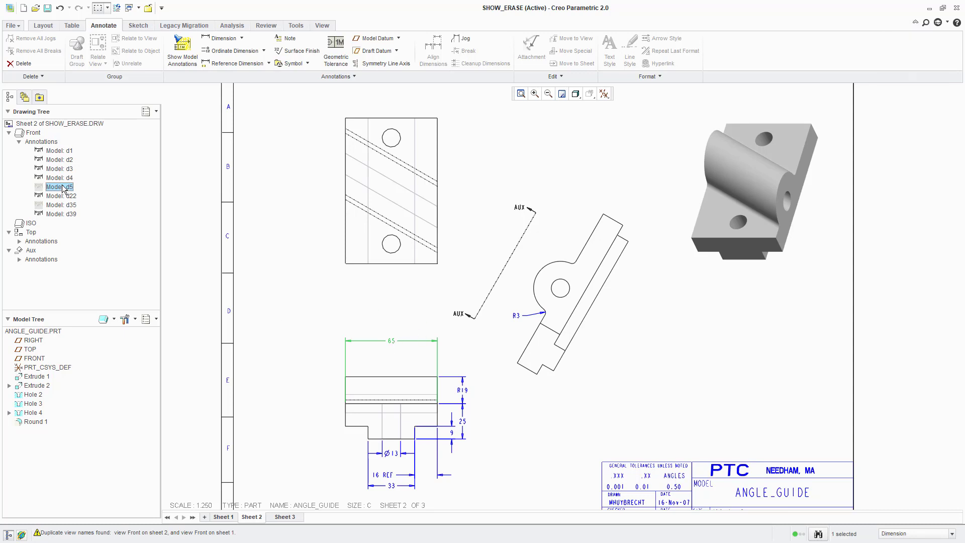
pyautogui.click(60, 178)
pyautogui.click(59, 187)
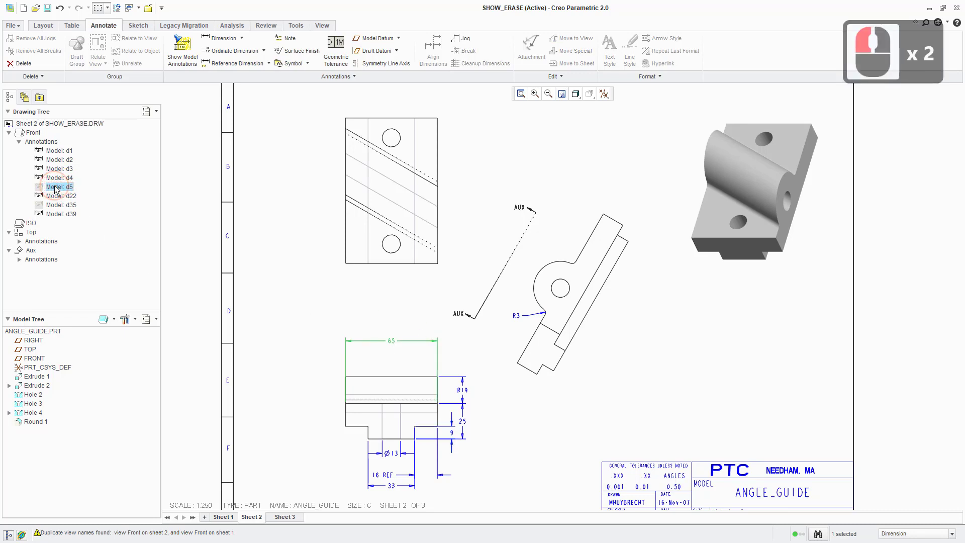
pyautogui.rightClick(60, 187)
pyautogui.click(85, 196)
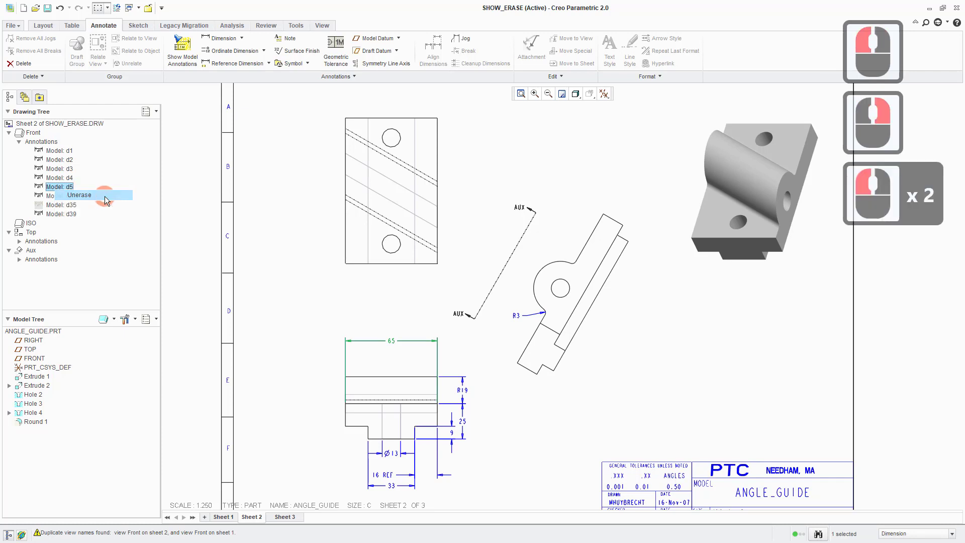
# - Unerase model dimension d35 in the angle guide's front view and deselect it
pyautogui.click(59, 206)
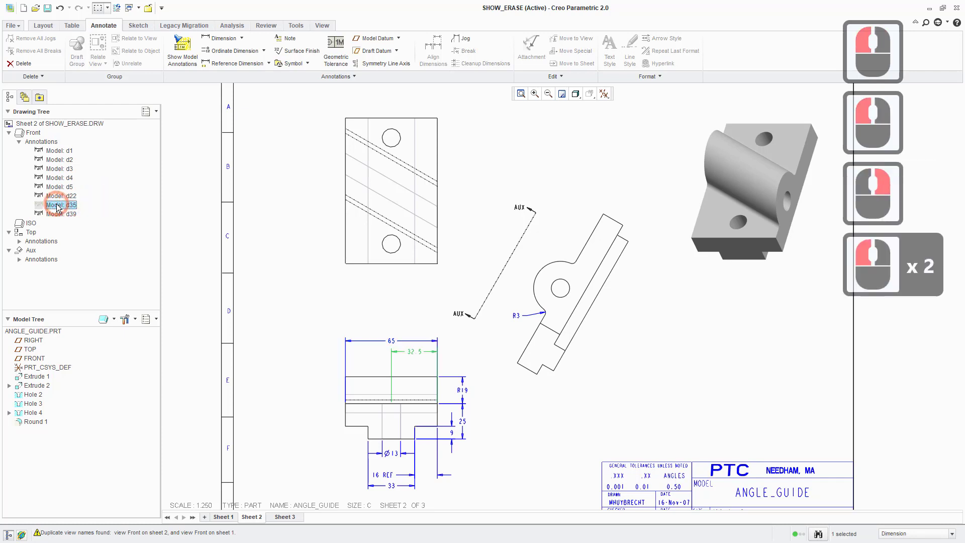
pyautogui.rightClick(58, 206)
pyautogui.click(91, 217)
pyautogui.click(272, 255)
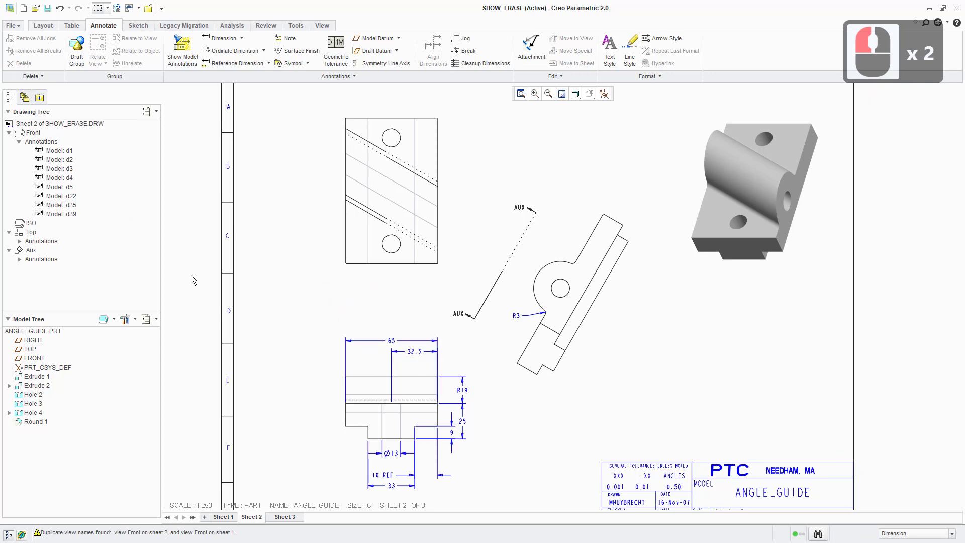
# - On sheet 3, show hole axes A_4 and A_5 and the arc-shaped cut's axis in the shaft's Section A-A view
pyautogui.click(288, 520)
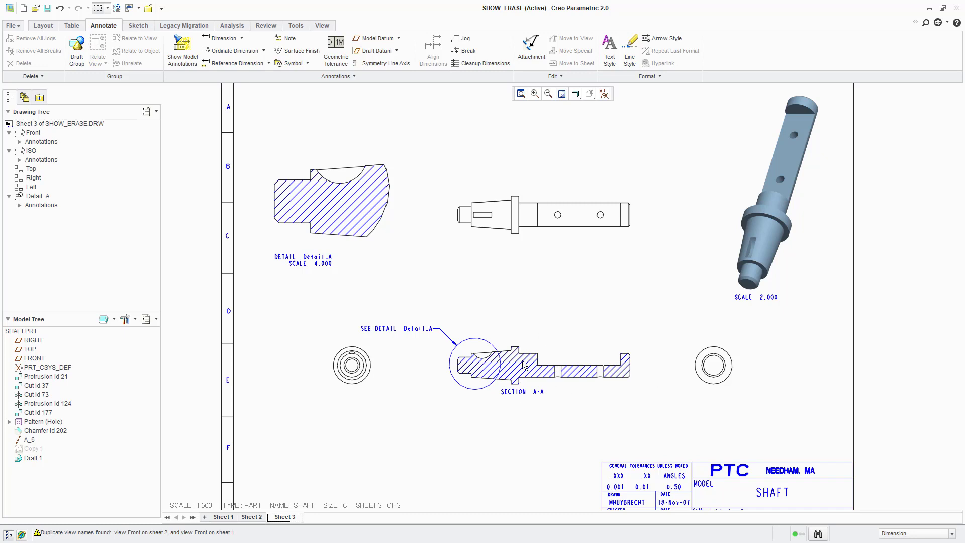
pyautogui.click(390, 426)
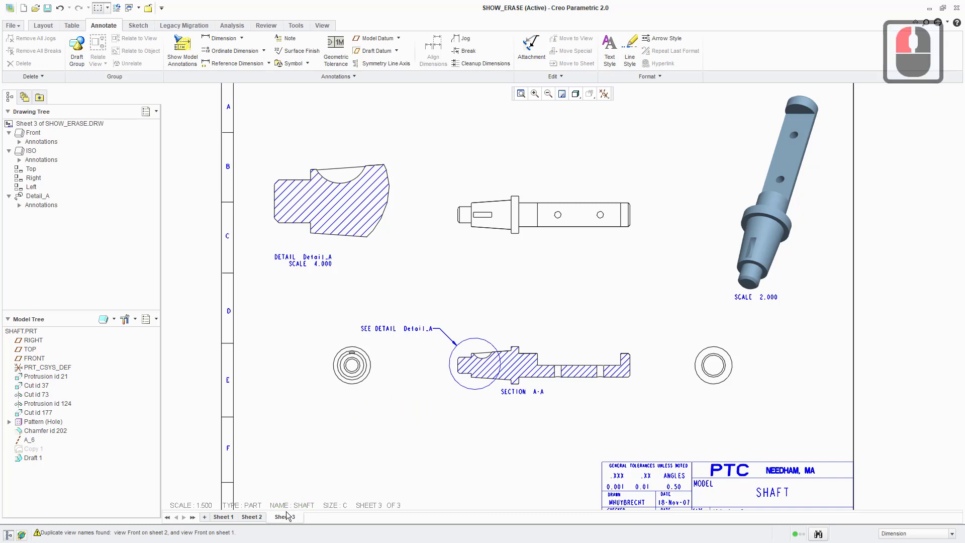
pyautogui.click(184, 45)
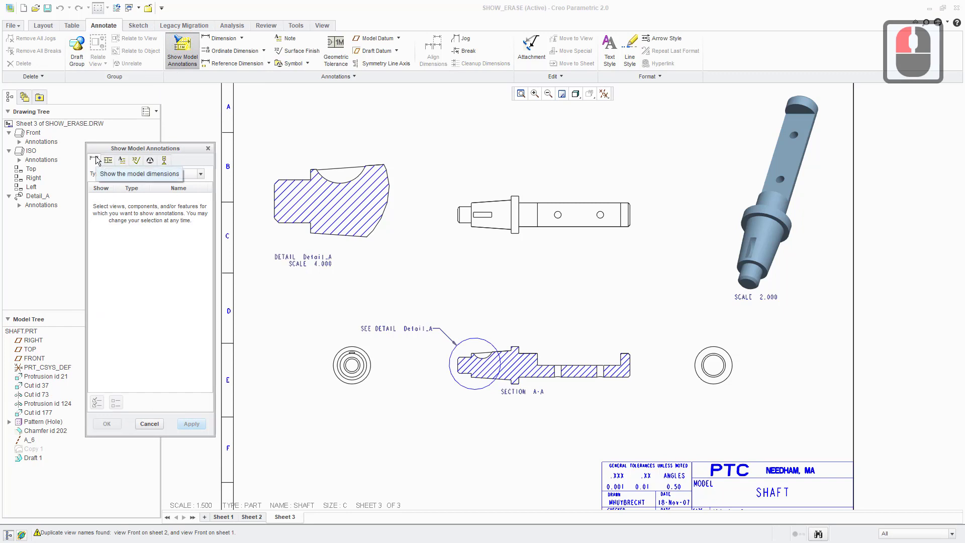
pyautogui.click(165, 160)
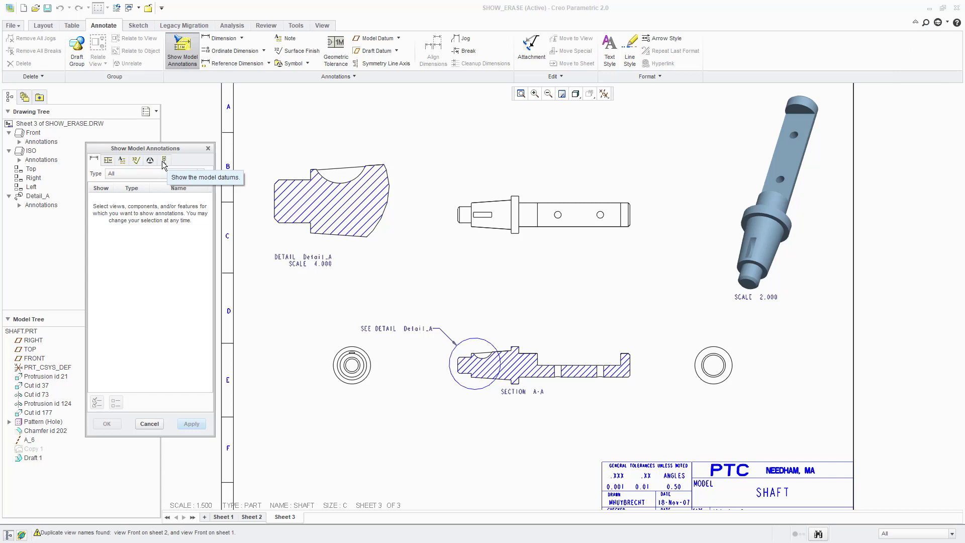
pyautogui.click(165, 161)
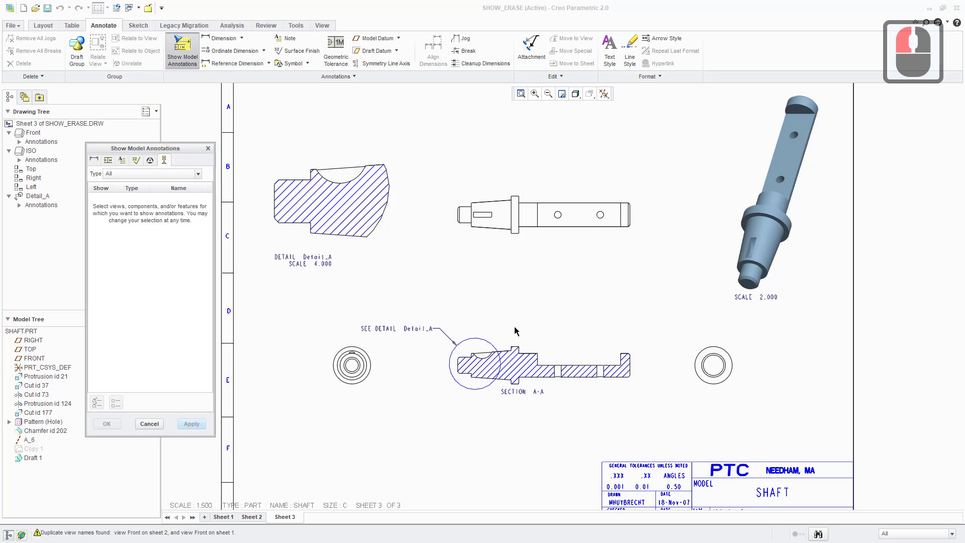
pyautogui.click(565, 351)
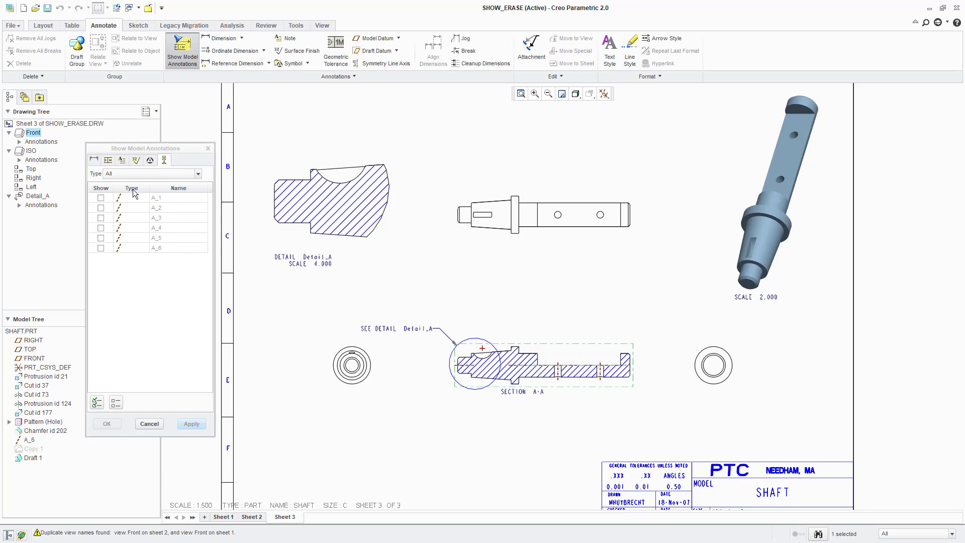
pyautogui.click(558, 372)
pyautogui.click(600, 373)
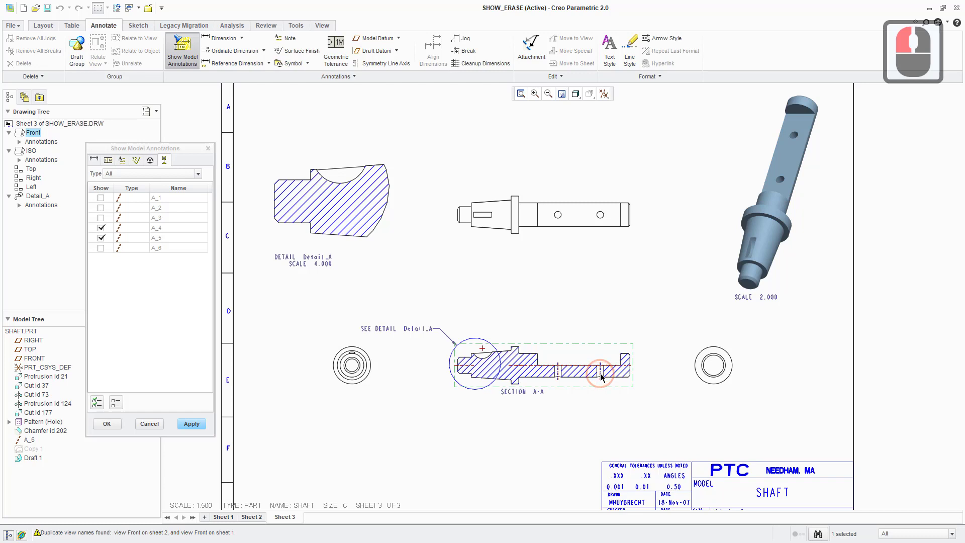
pyautogui.click(482, 349)
pyautogui.click(107, 423)
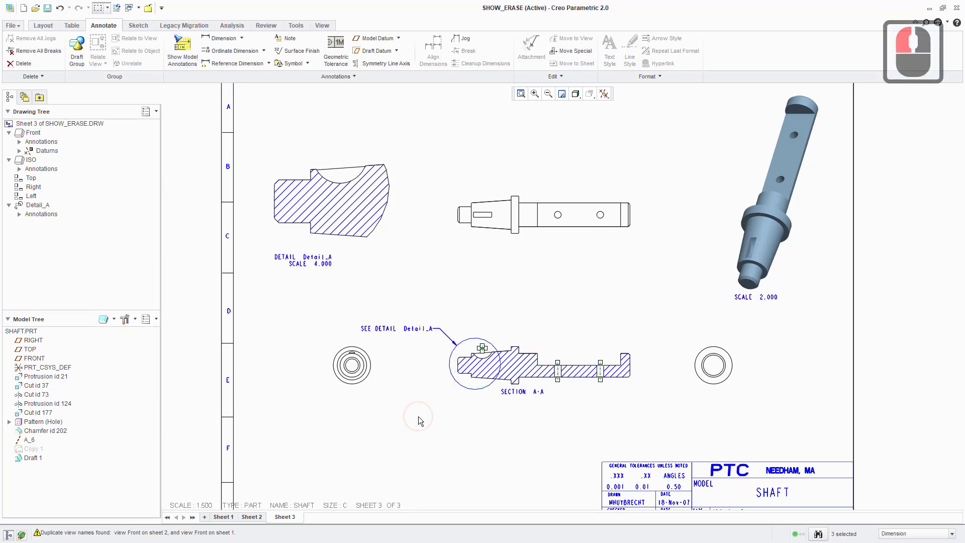
pyautogui.click(394, 427)
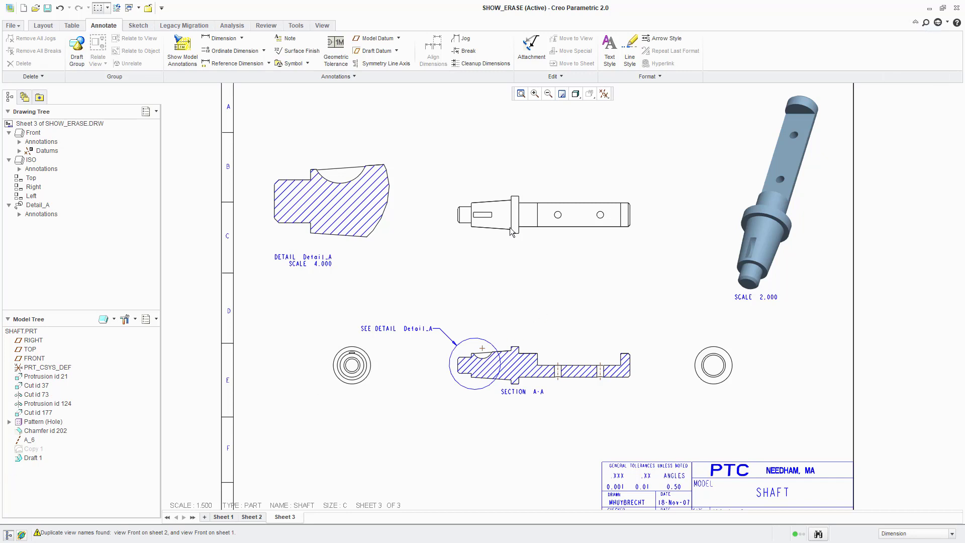
# - Show all datum axes, A_1 to A_6, in the shaft's top view and deselect them
pyautogui.click(504, 190)
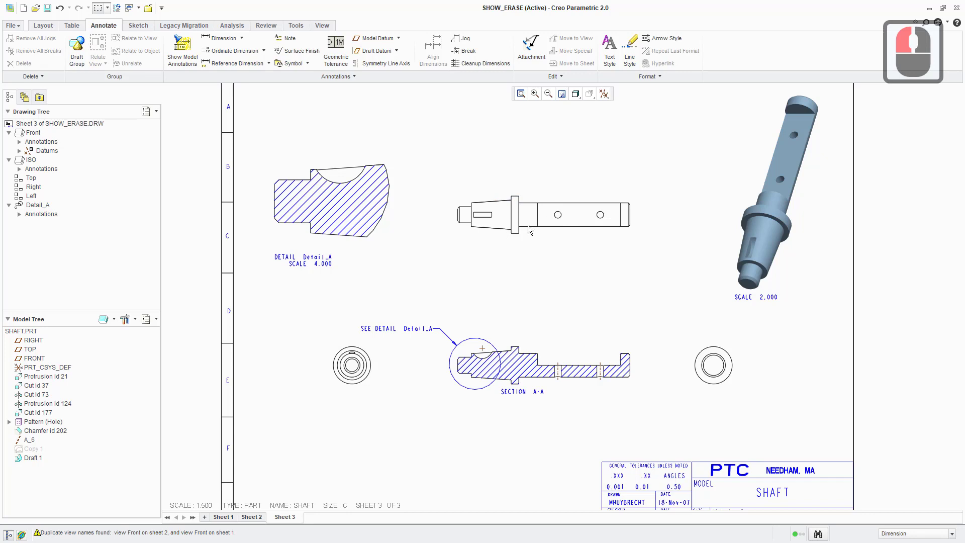
pyautogui.click(181, 45)
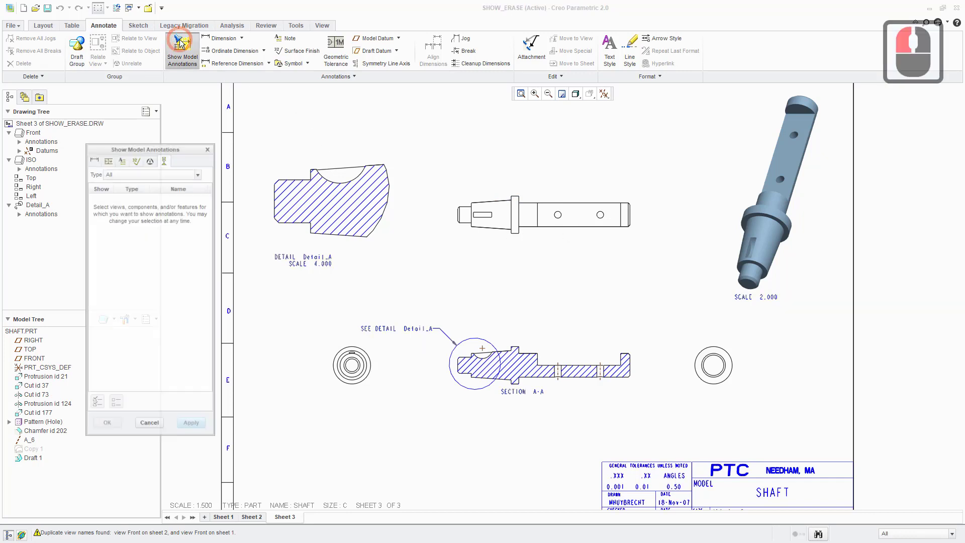
pyautogui.moveTo(156, 147); pyautogui.dragTo(191, 144)
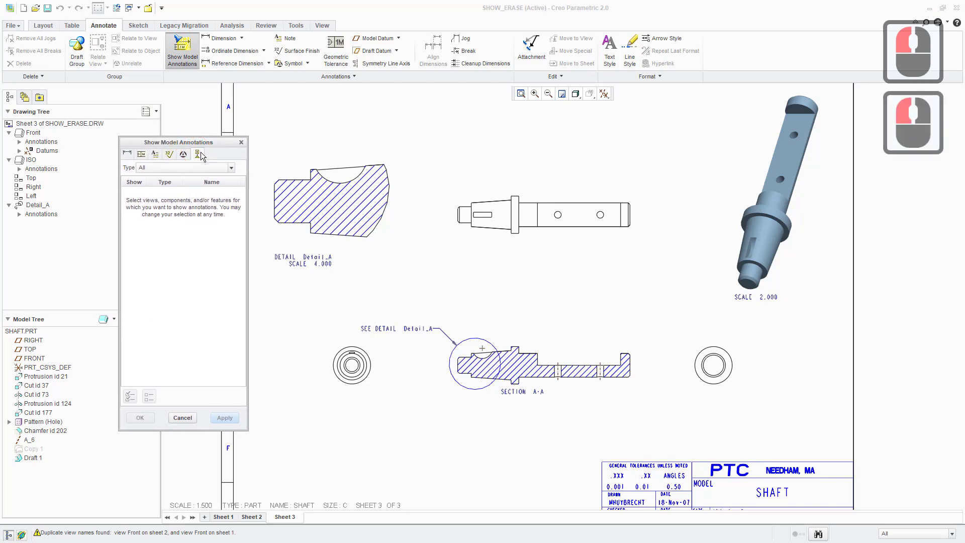
pyautogui.click(481, 192)
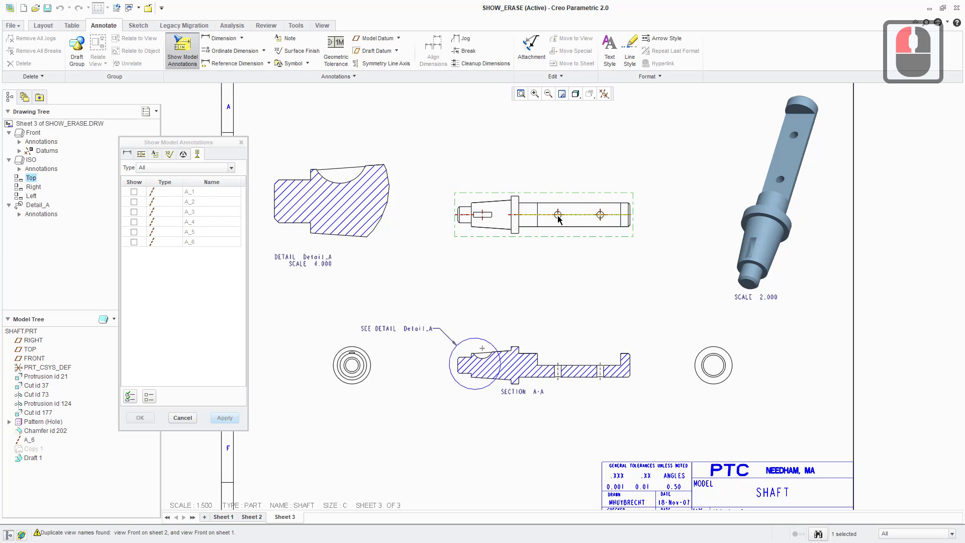
pyautogui.click(130, 397)
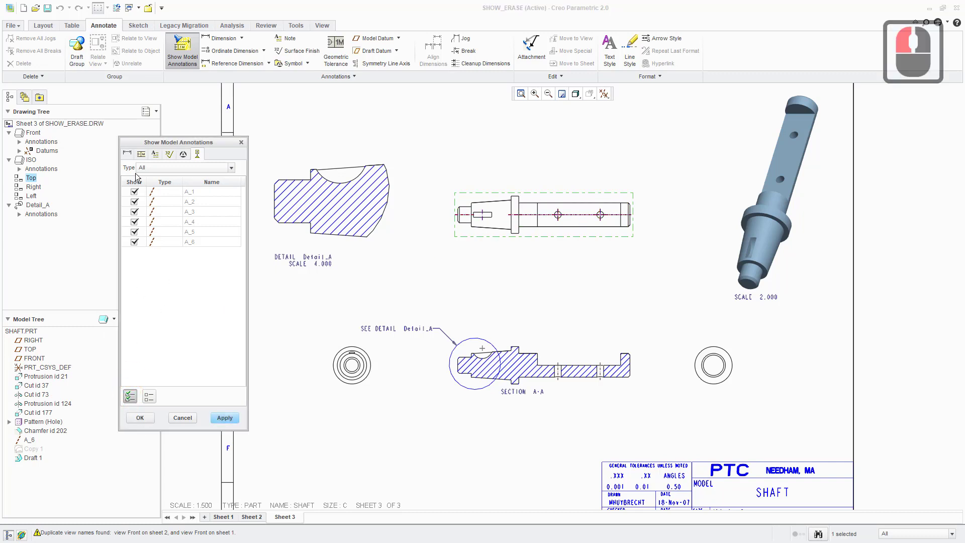
pyautogui.click(141, 417)
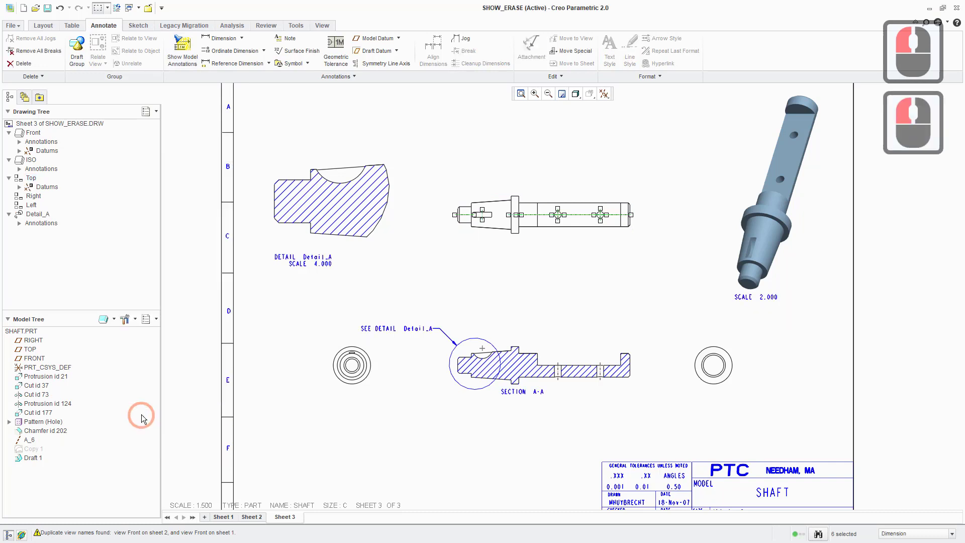
pyautogui.click(445, 130)
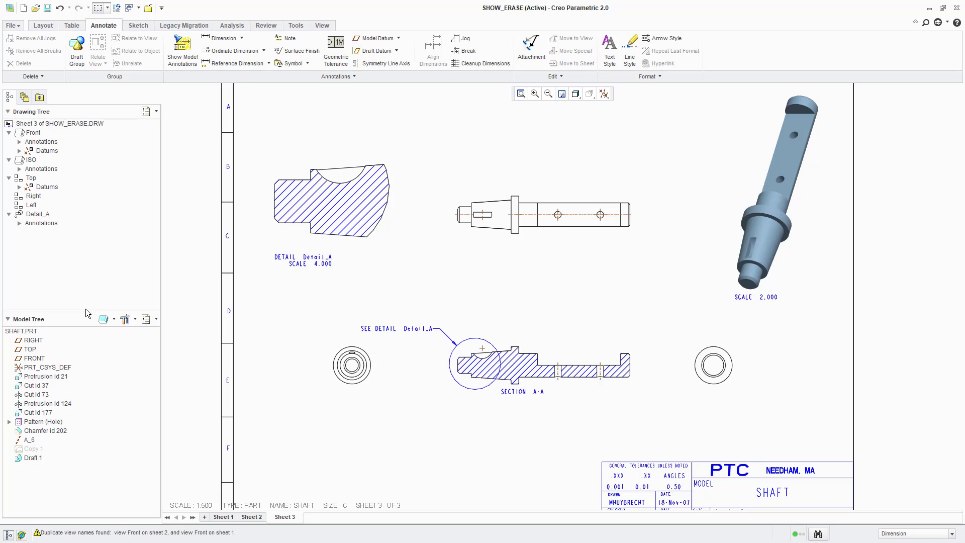
# - Switch back to sheet 1 and examine the dimensions in the cylinder bracket's front view
pyautogui.click(223, 517)
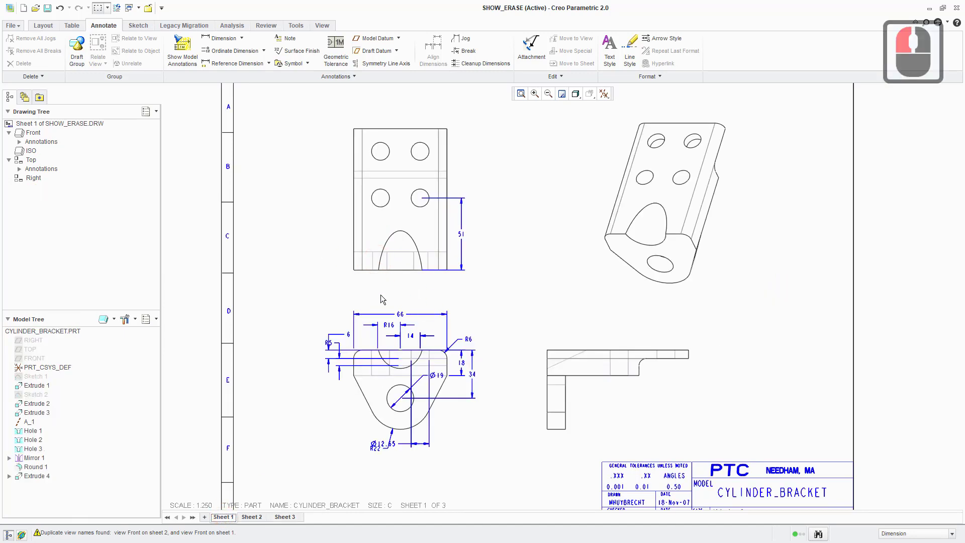
pyautogui.click(401, 318)
pyautogui.click(438, 334)
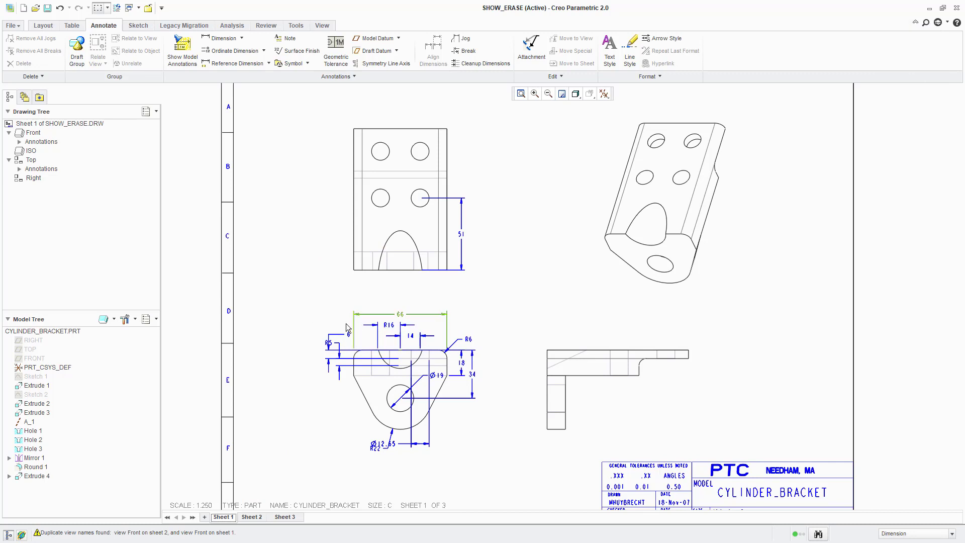
pyautogui.click(417, 388)
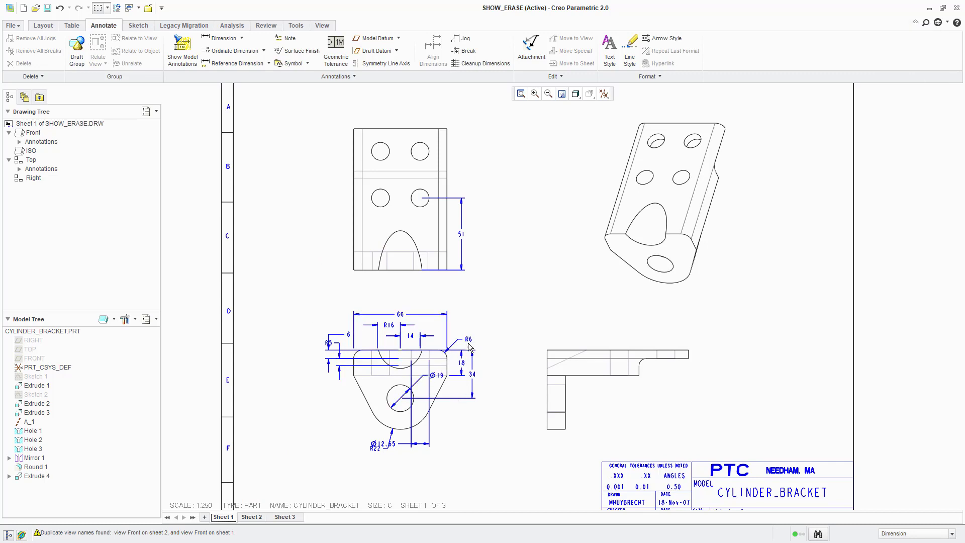